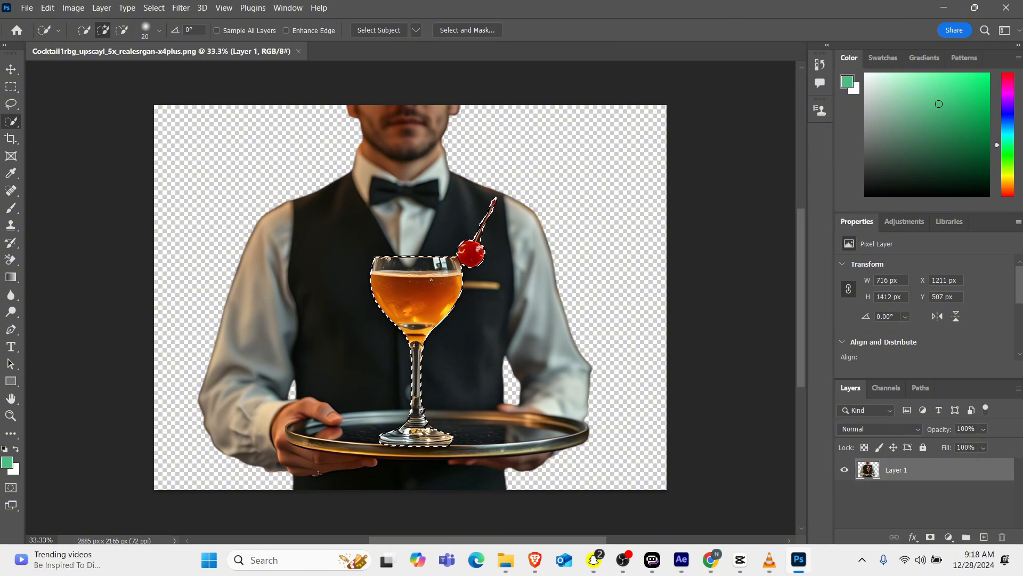
- Copy the selected cocktail glass with its cherry from Layer 1 onto a new layer
right_click(424, 279)
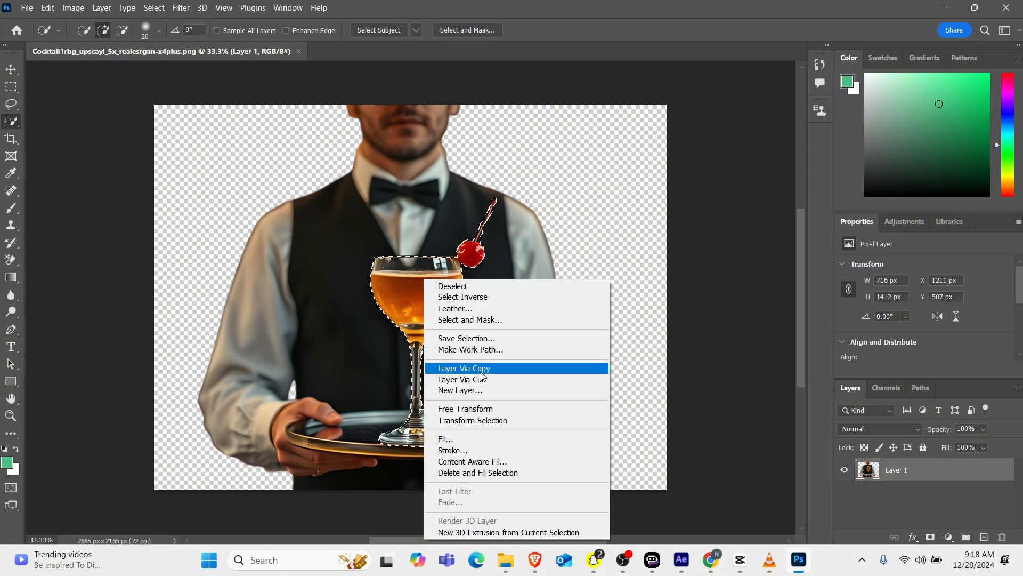
click(463, 368)
right_click(415, 309)
click(457, 453)
click(628, 123)
- Delete and fill the cocktail glass selection on Layer 1 so only the waiter and tray are left
click(896, 491)
right_click(437, 293)
click(490, 226)
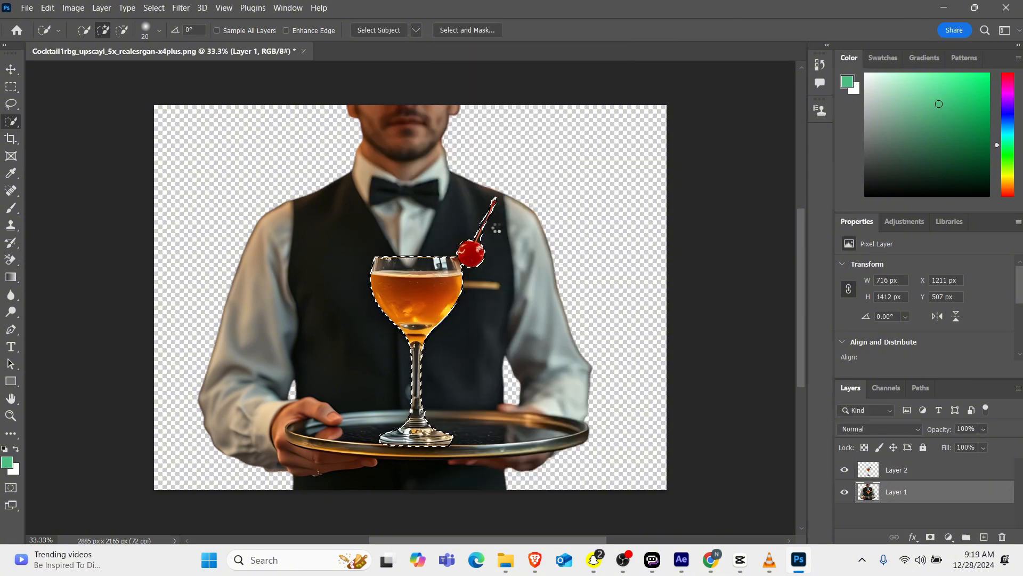
- Toggle the copied glass layer's visibility to check the separation, and leave Layer 2 hidden
click(844, 469)
click(844, 470)
click(843, 470)
click(843, 470)
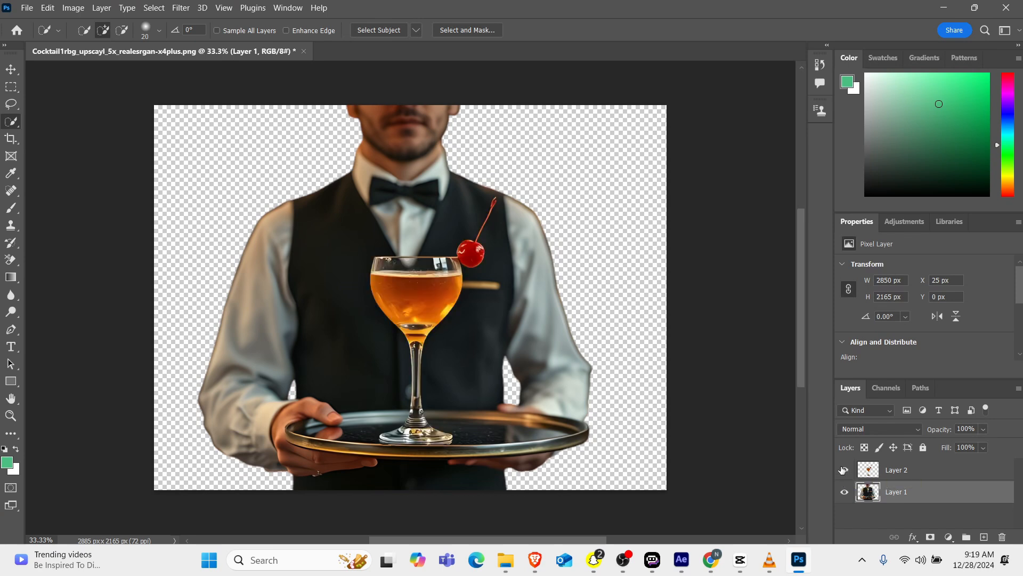
click(843, 470)
- Clean up the leftover fill smudges on the tray edge and vest of Layer 1 with the Clone Stamp
click(10, 225)
alt+click(366, 447)
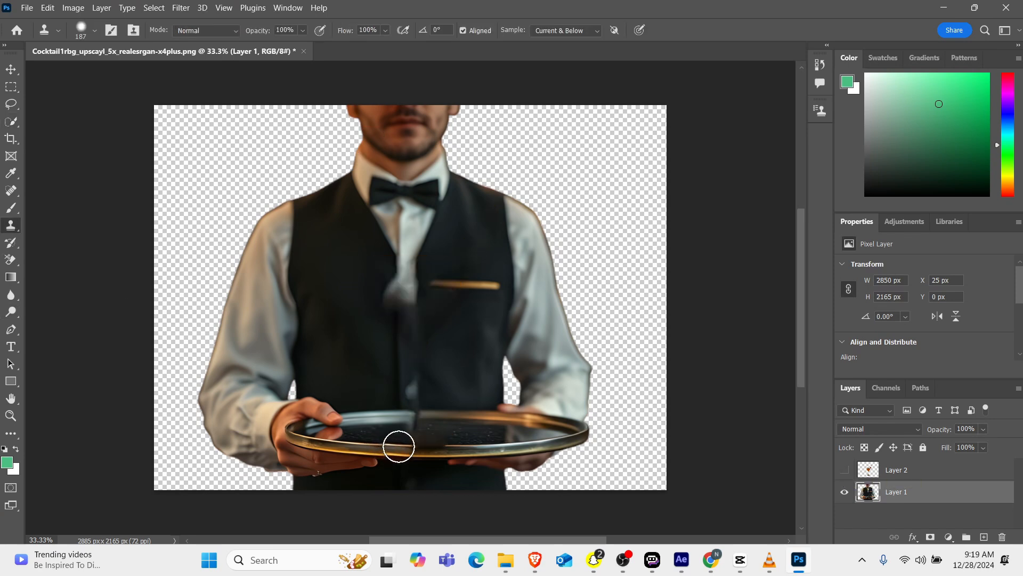
mouse_move(393, 449)
mouse_down()
mouse_move(431, 451)
mouse_move(419, 450)
mouse_up()
alt+click(474, 447)
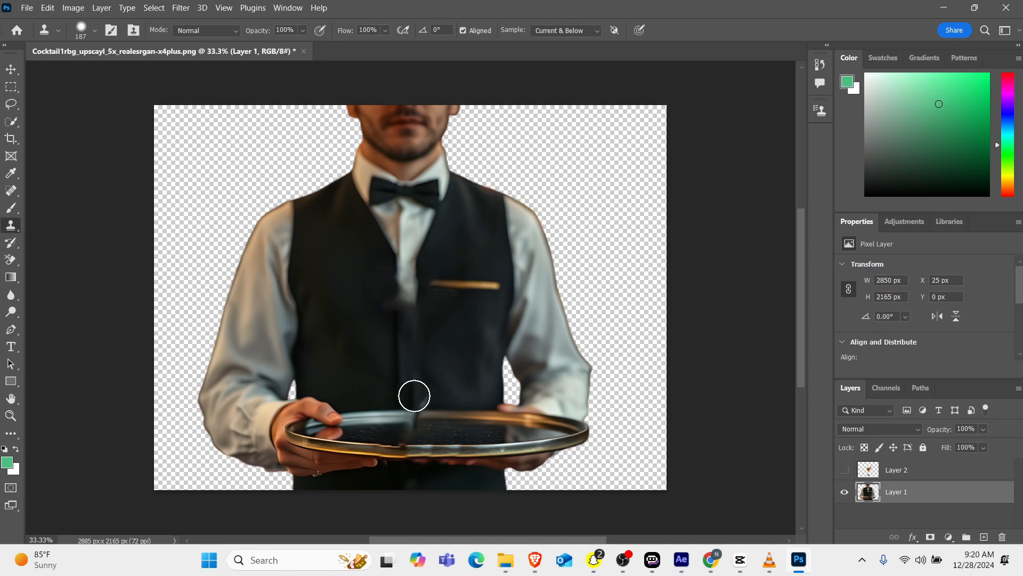
alt+click(429, 323)
click(407, 289)
key(ctrl+z)
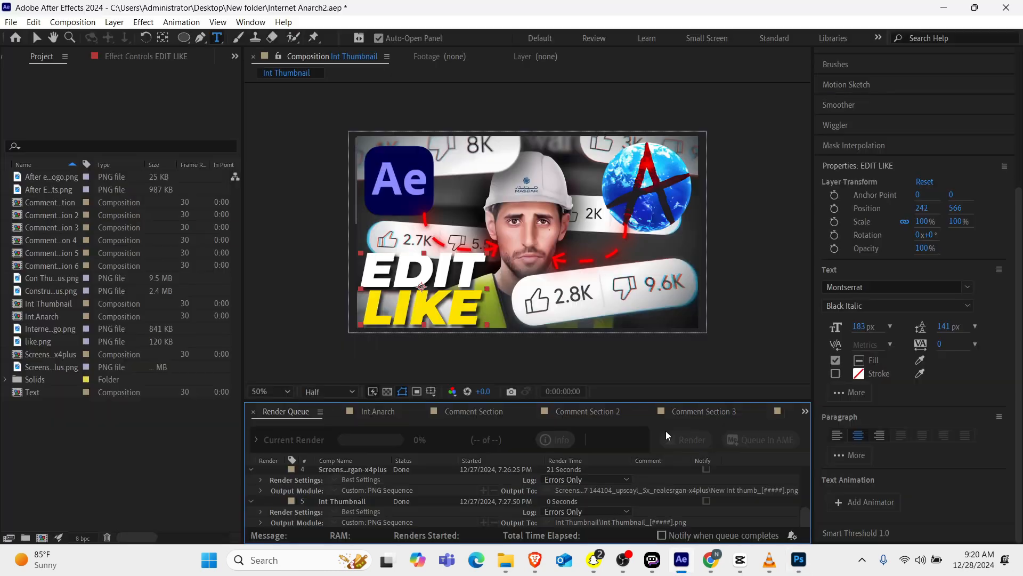
- Switch to After Effects, save Internet Anarch2.aep and close that project
key(ctrl+q)
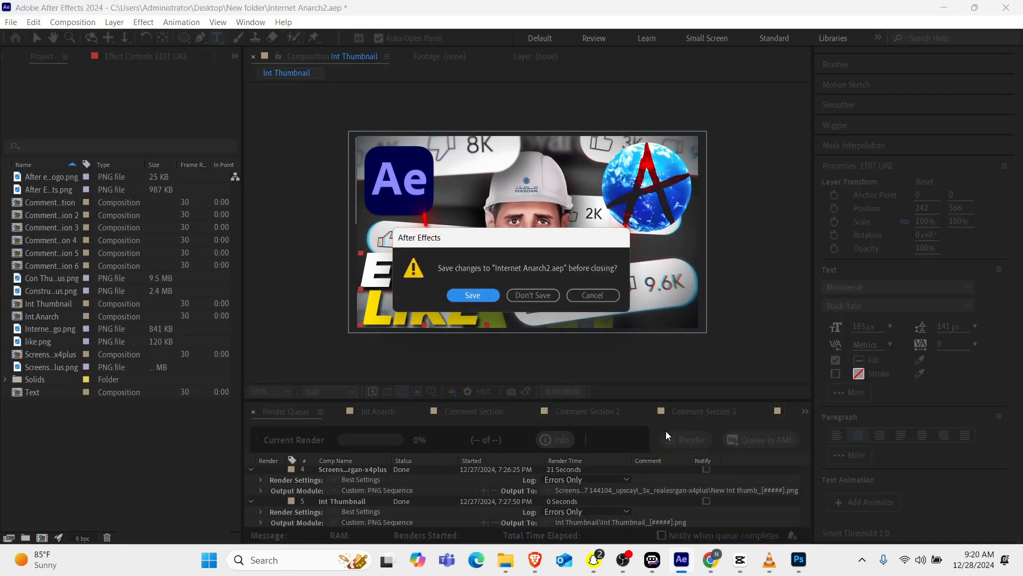
click(481, 296)
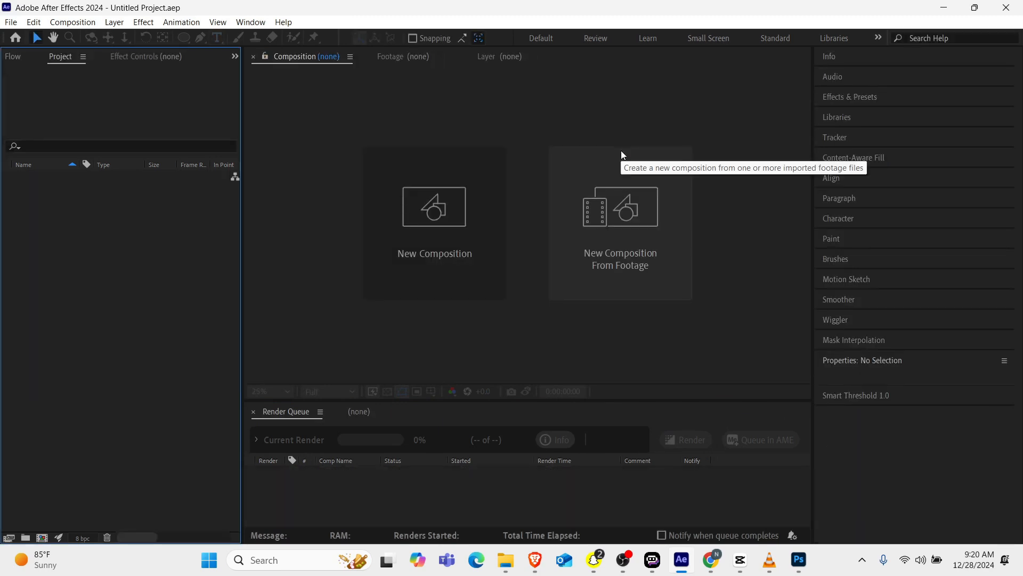
- Create a composition named Main with the Social Media Landscape HD 1920x1080 30 fps preset and a 10-second duration
click(408, 223)
text(Ms)
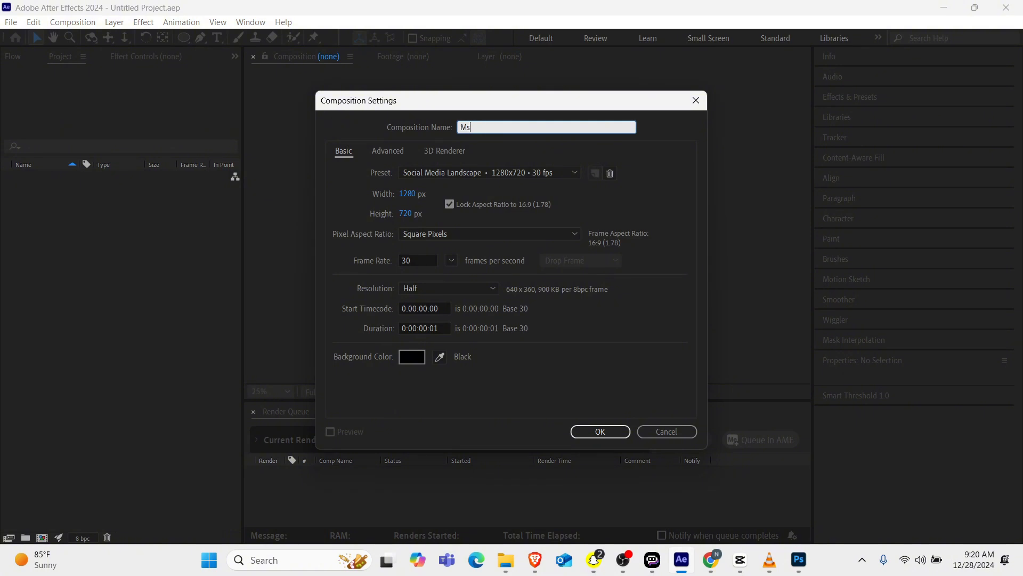
text(Main)
key(Tab)
click(491, 175)
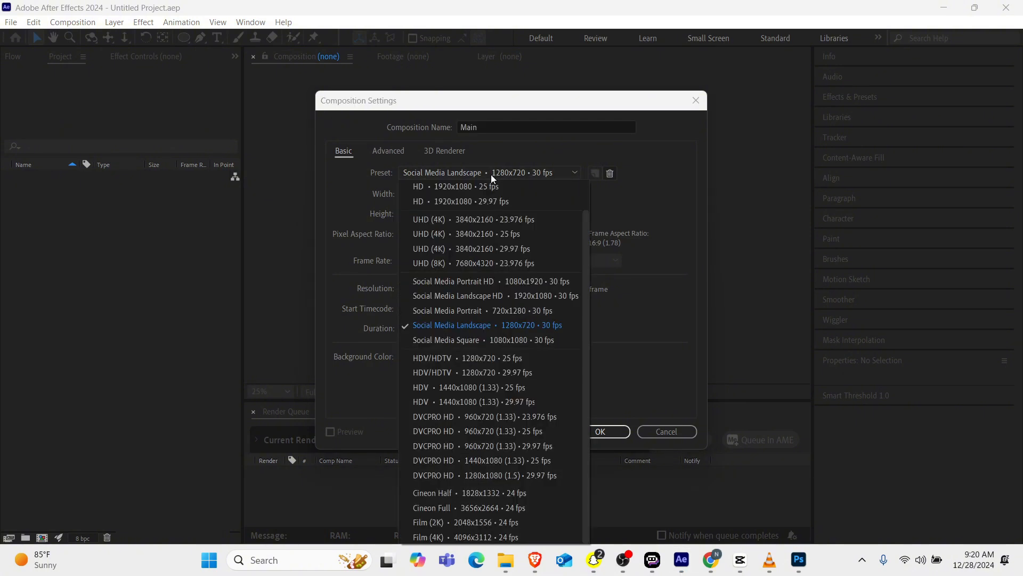
click(506, 297)
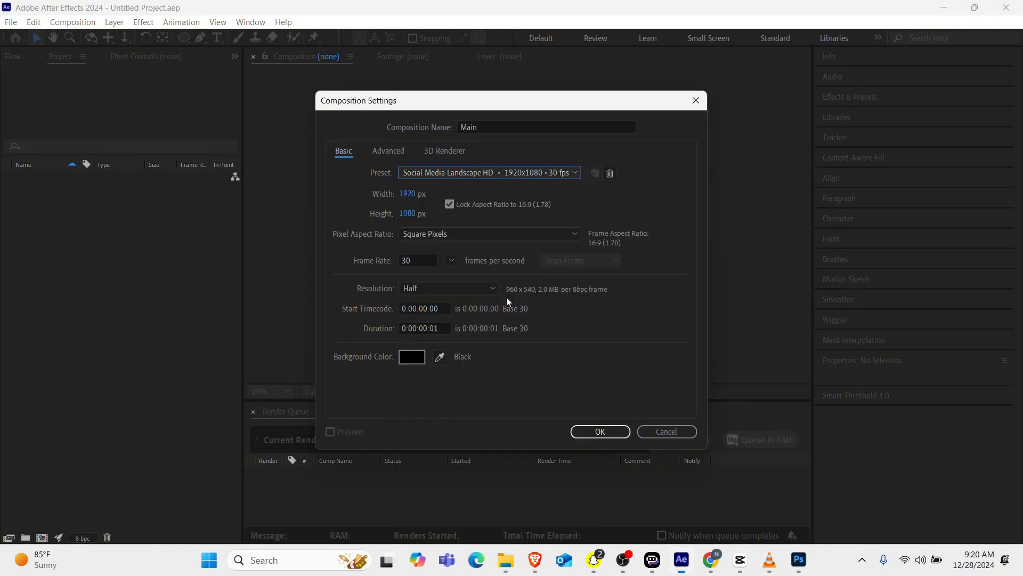
click(423, 328)
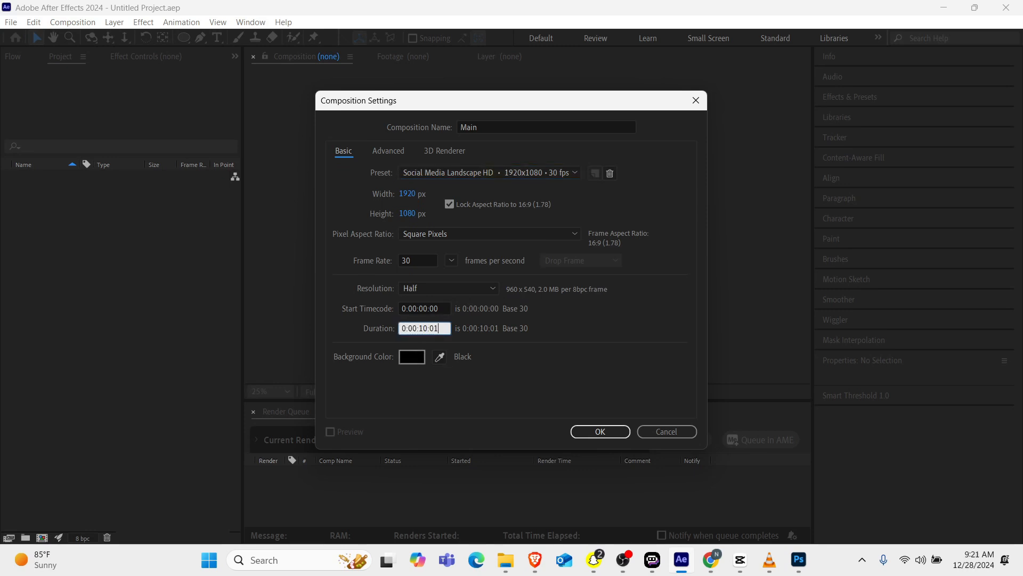
key(Return)
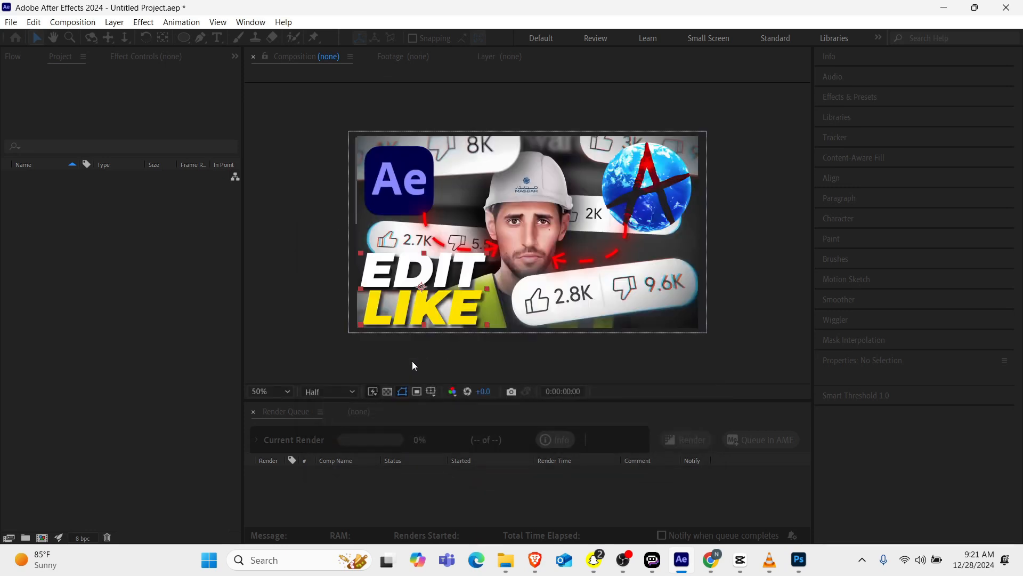
- Import Cocktail1rbg_upscayl_5x_realesrgan-x4plus.psd as Composition - Retain Layer Sizes with editable layer styles
key(comma)
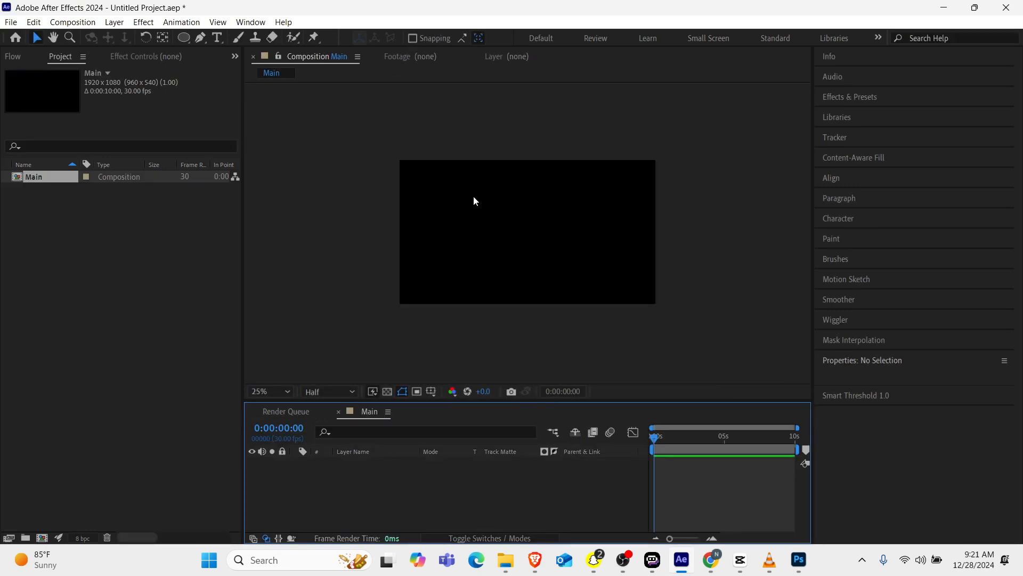
key(period)
double_click(11, 260)
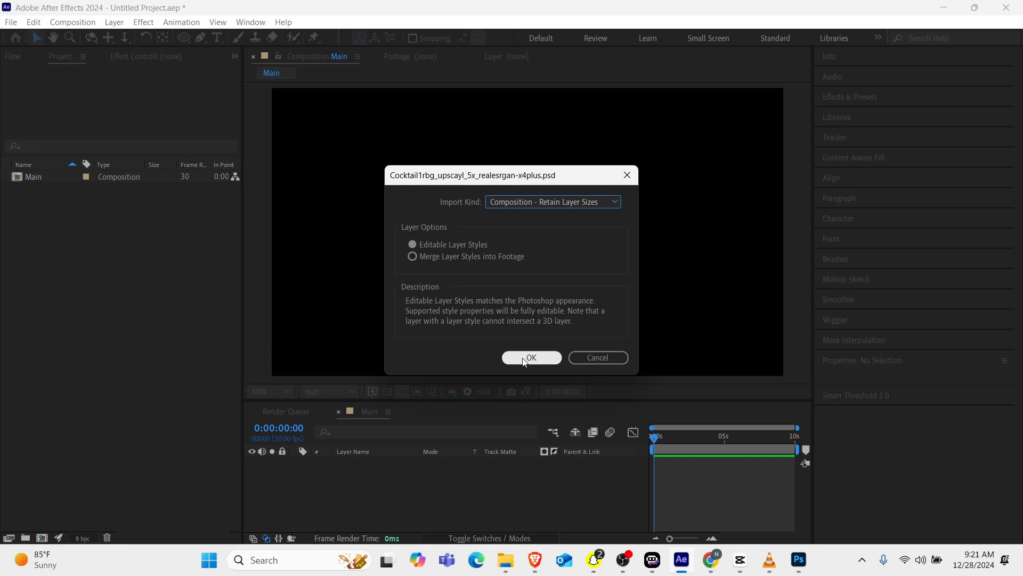
click(524, 361)
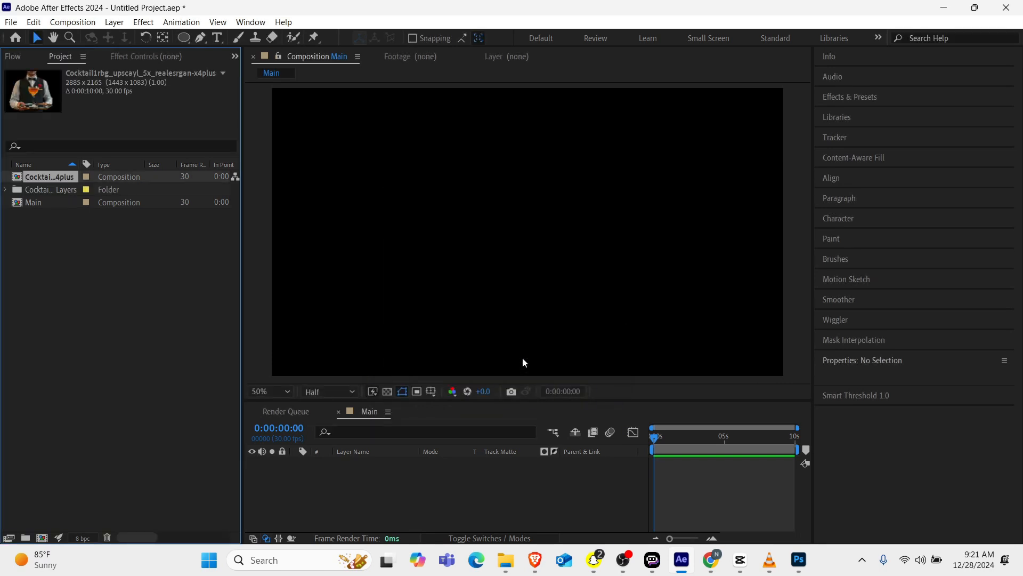
- Copy Layer 1 and Layer 2 from the imported cocktail composition into the Main composition
double_click(41, 177)
scroll(514, 207, down, 4)
scroll(514, 207, up, 2)
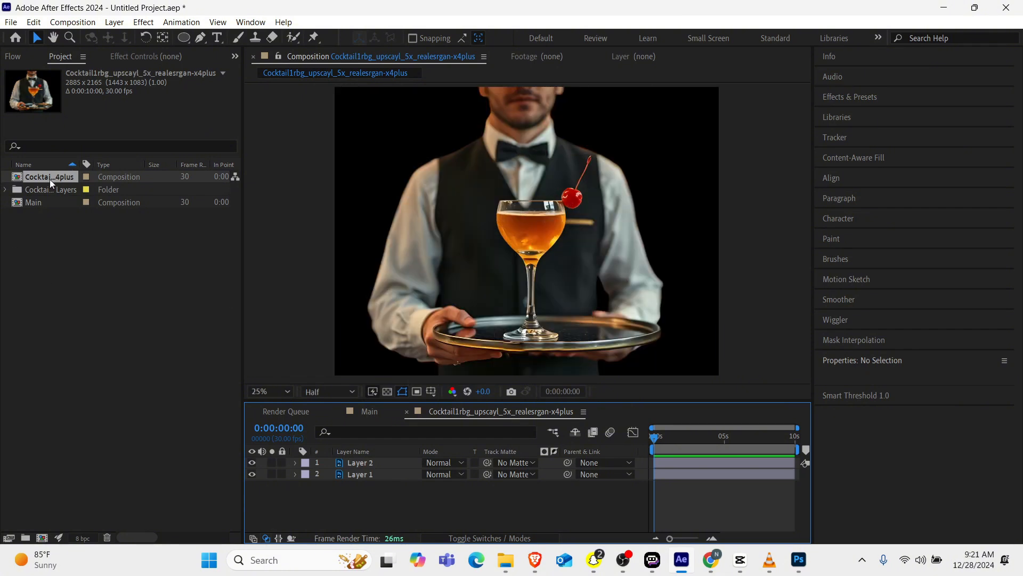
drag(358, 507, 365, 463)
key(ctrl+c)
click(369, 412)
key(ctrl+v)
- Move both pasted layers together so the waiter and glass sit near the middle of the Main frame
scroll(516, 197, up, 1)
scroll(516, 198, down, 2)
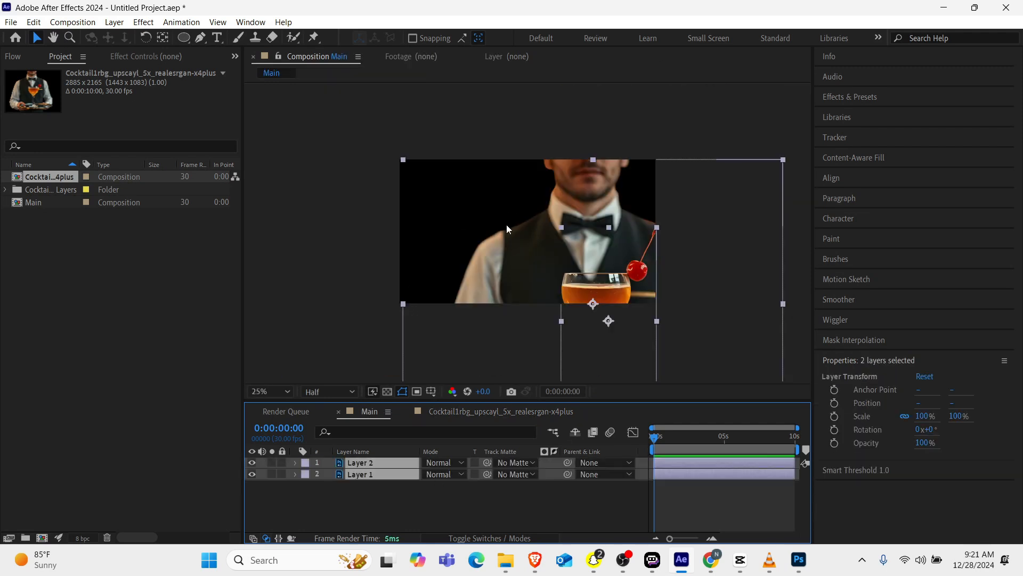
drag(507, 230, 447, 172)
click(413, 502)
- Parent Layer 2, the glass, to Layer 1, the waiter
click(375, 463)
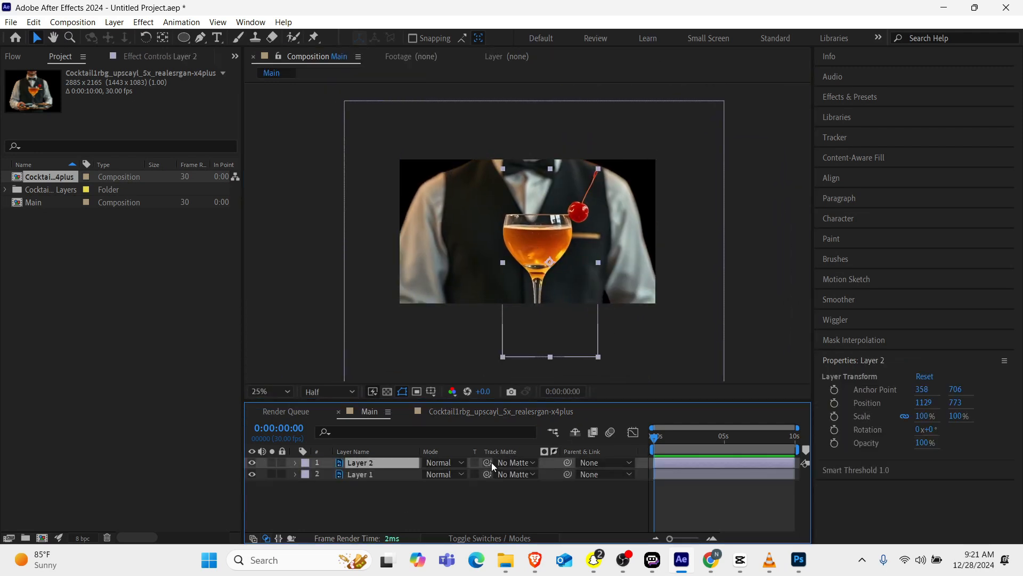
click(496, 538)
click(495, 538)
drag(568, 462, 375, 475)
- Scale Layer 1 down to 61%
click(375, 475)
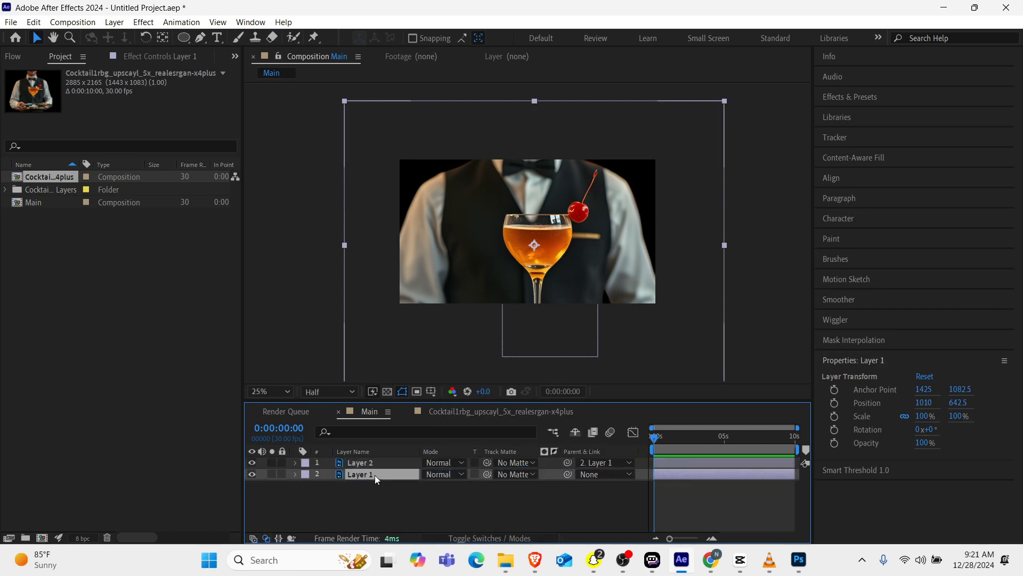
key(s)
drag(447, 484, 418, 480)
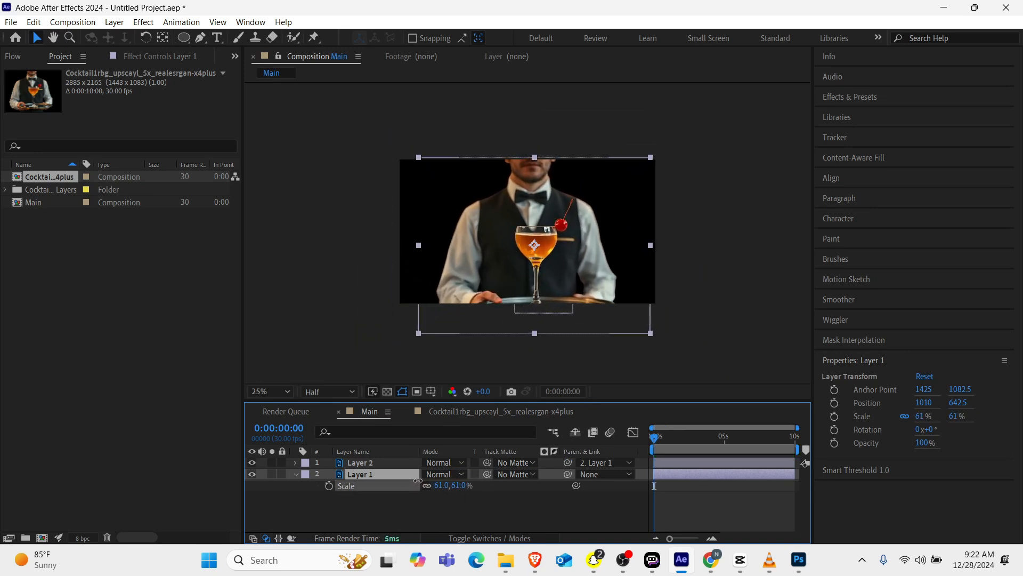
- Move Layer 1 up to show the tray, and align it horizontally and vertically to the composition's centre
drag(573, 244, 566, 232)
click(844, 181)
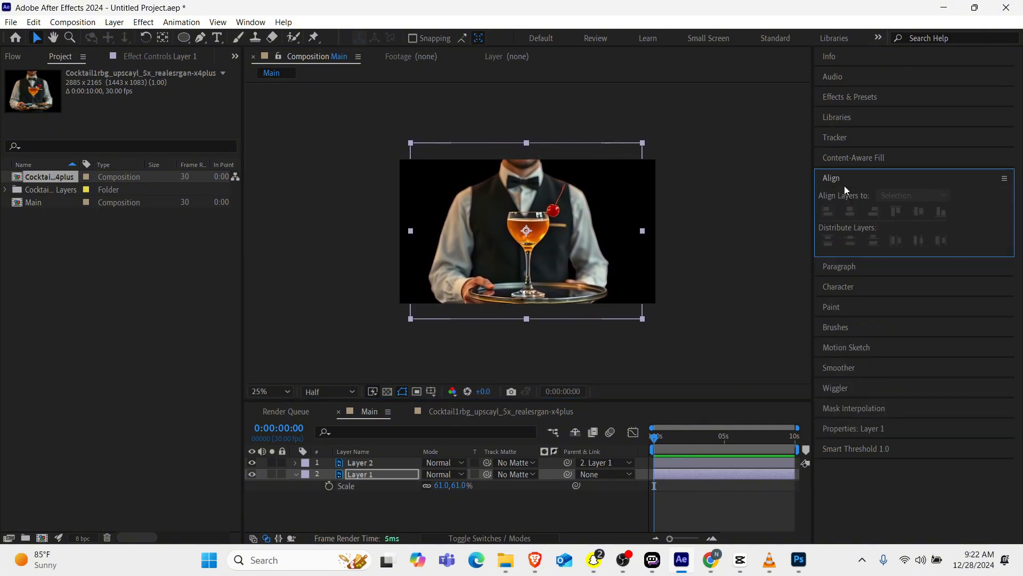
click(850, 211)
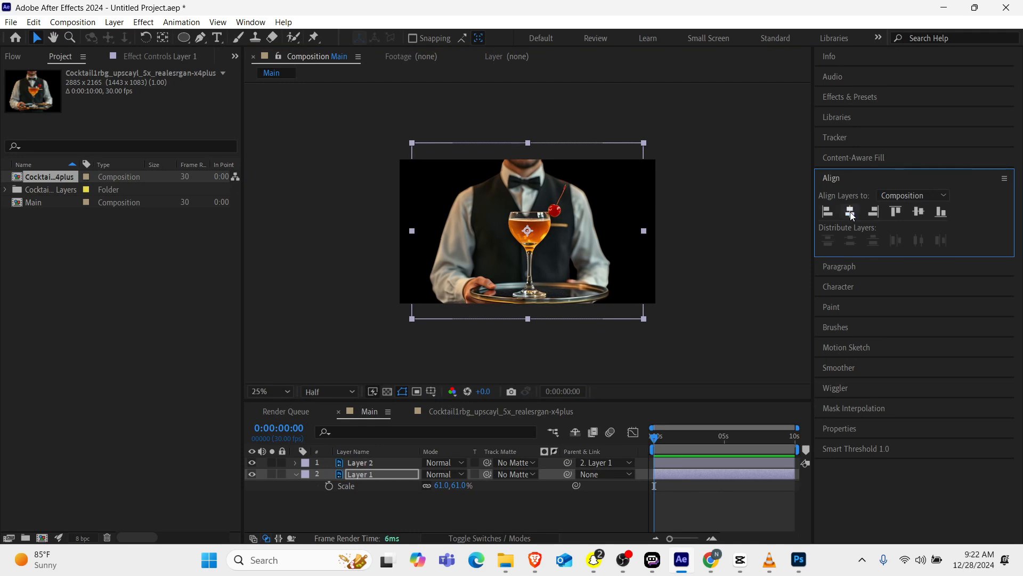
click(917, 213)
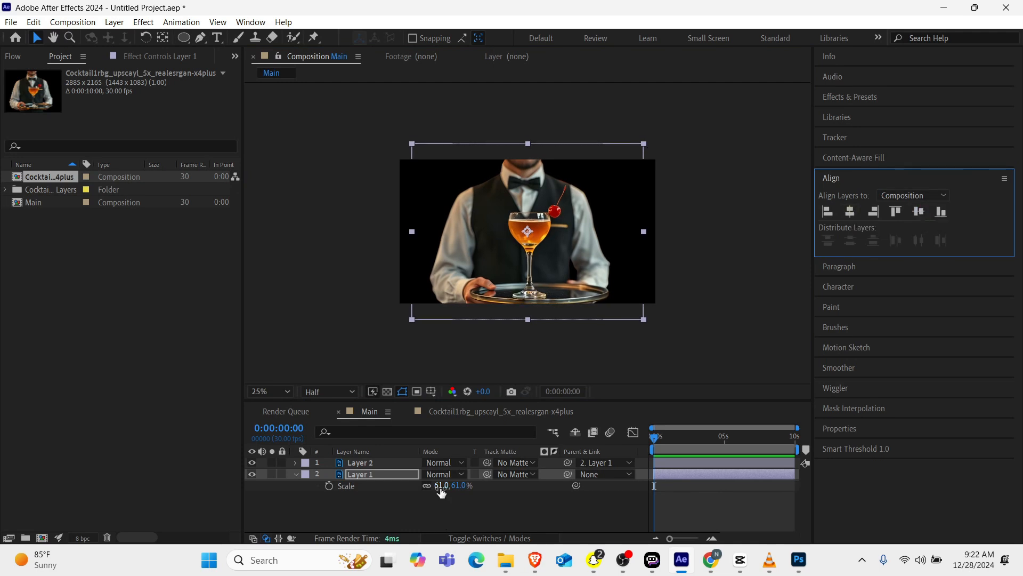
- Scale Layer 1 to 65%, and rename the waiter layer Man and the glass layer Drink
mouse_move(440, 486)
mouse_down()
mouse_move(431, 486)
mouse_move(440, 488)
mouse_up()
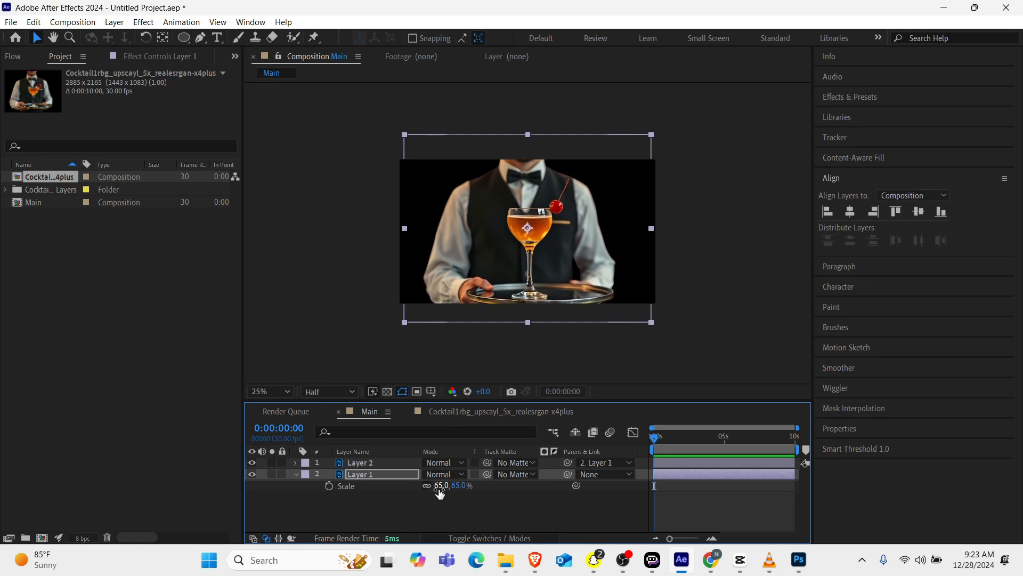
key(Return)
text(MA)
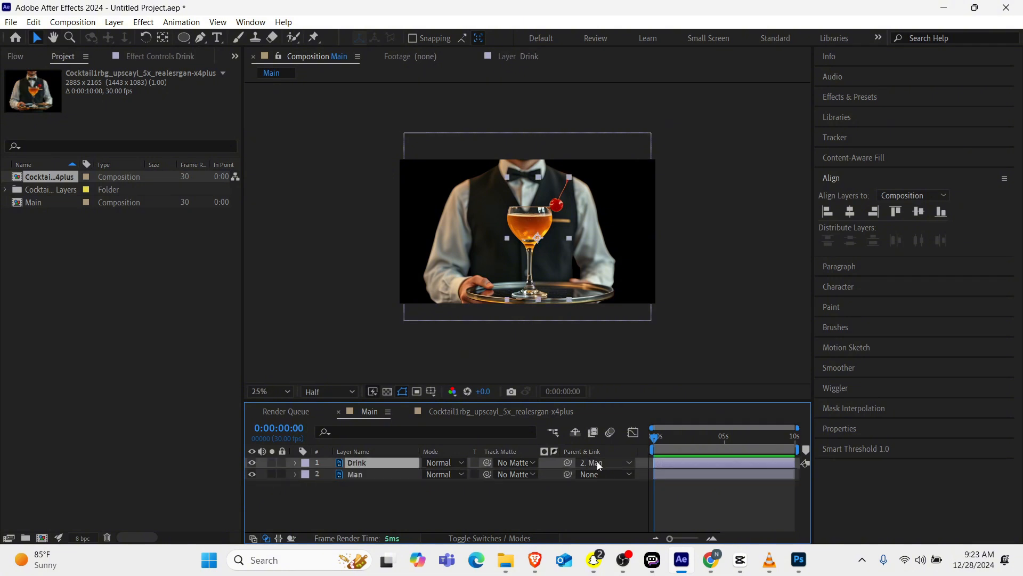
- Remove the parent link from the Drink layer by setting its parent to None
click(597, 462)
click(610, 477)
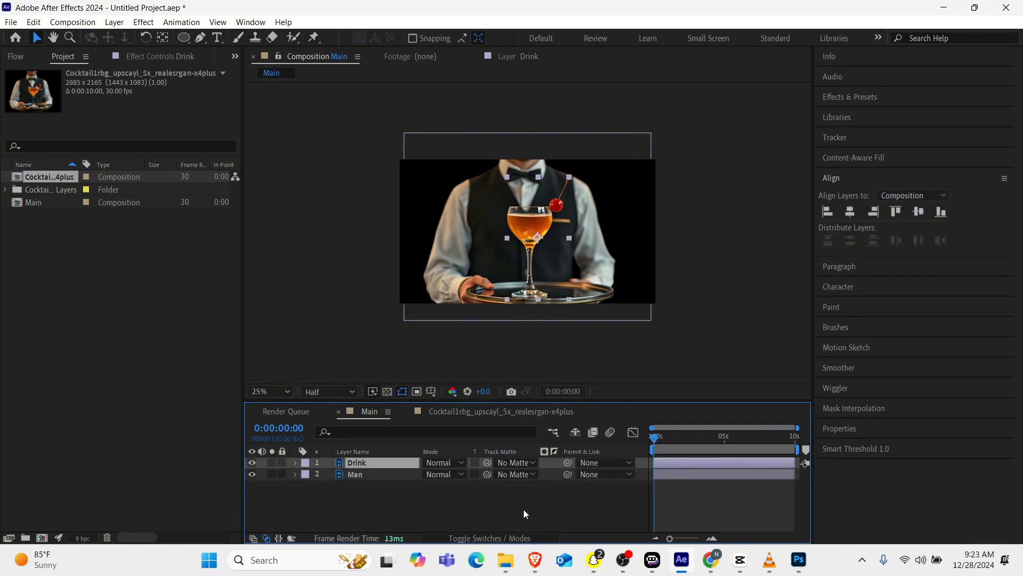
click(528, 217)
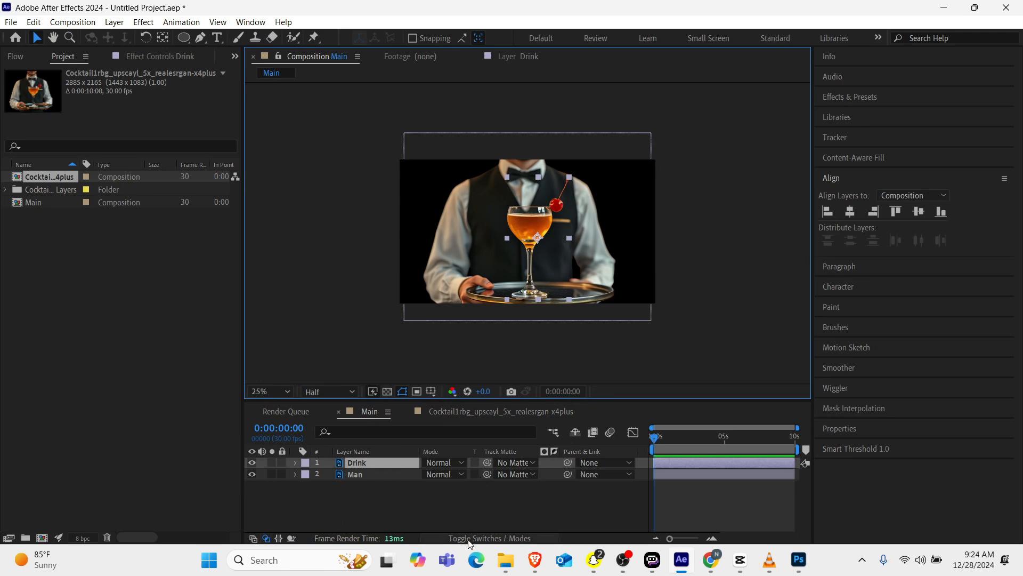
- Add a new two-node camera layer to the Main composition with its default settings
right_click(430, 511)
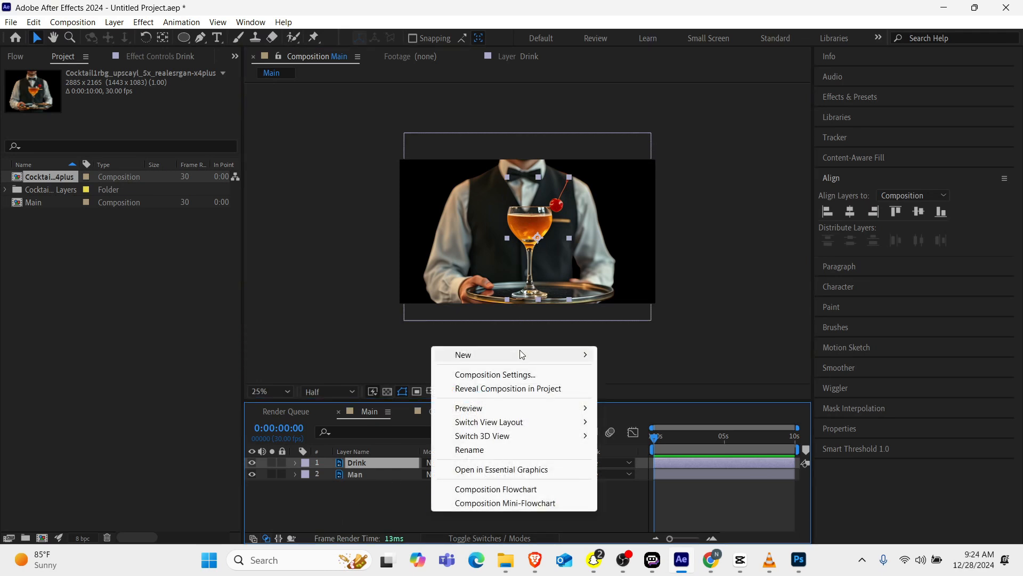
mouse_move(520, 350)
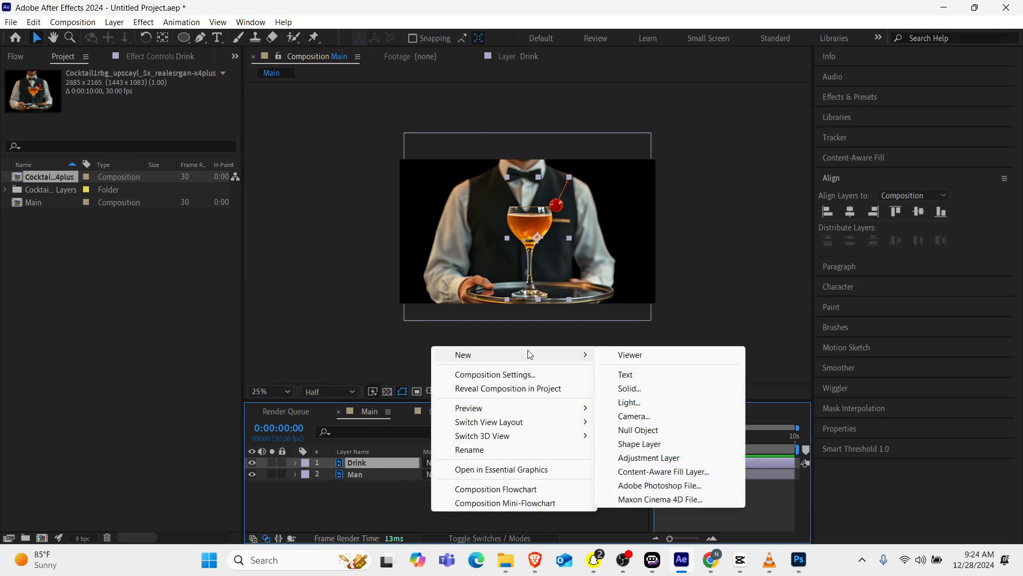
click(624, 416)
click(636, 422)
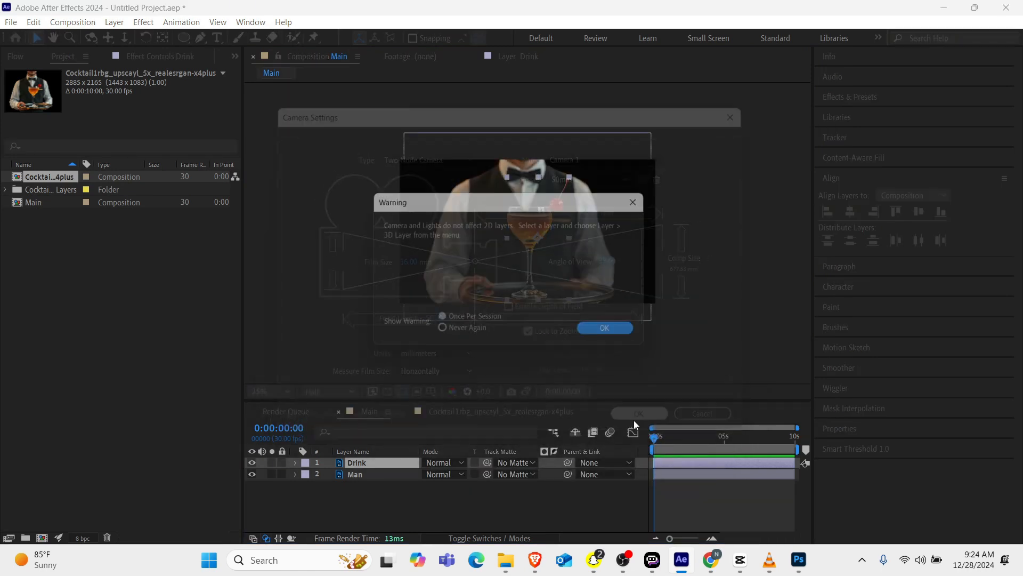
click(599, 331)
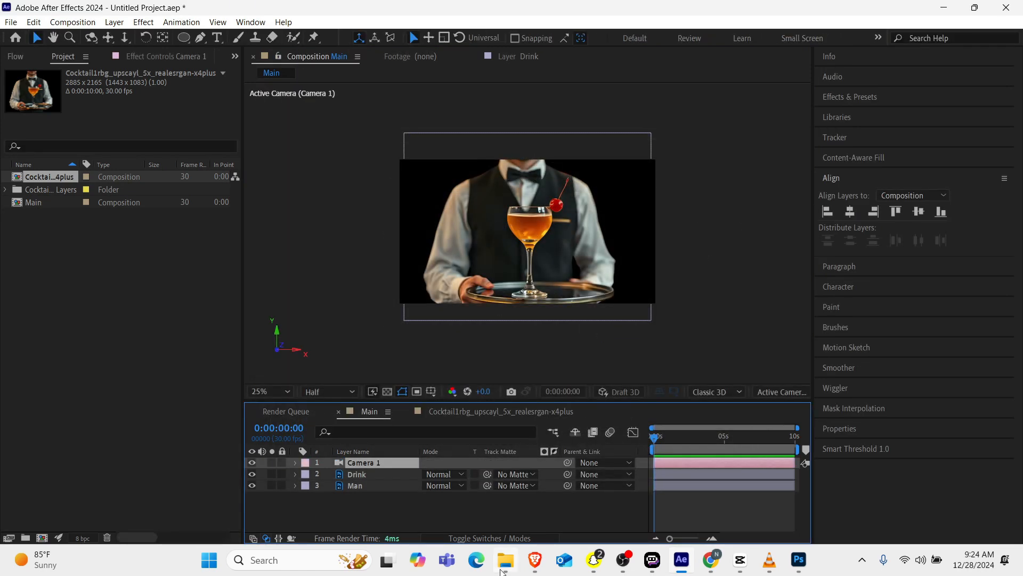
- Turn the Drink and Man layers into 3D layers
click(491, 538)
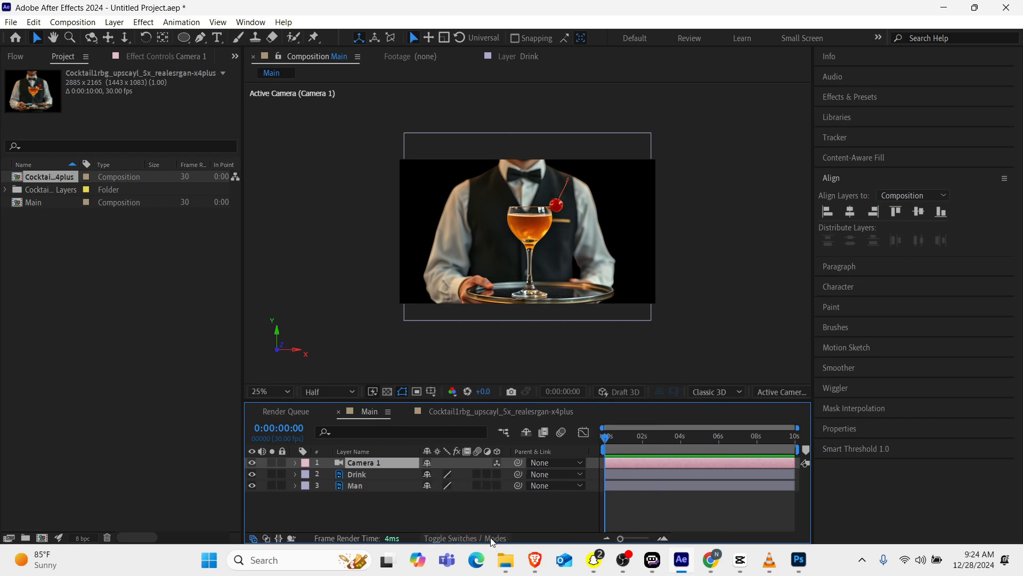
click(496, 475)
click(497, 485)
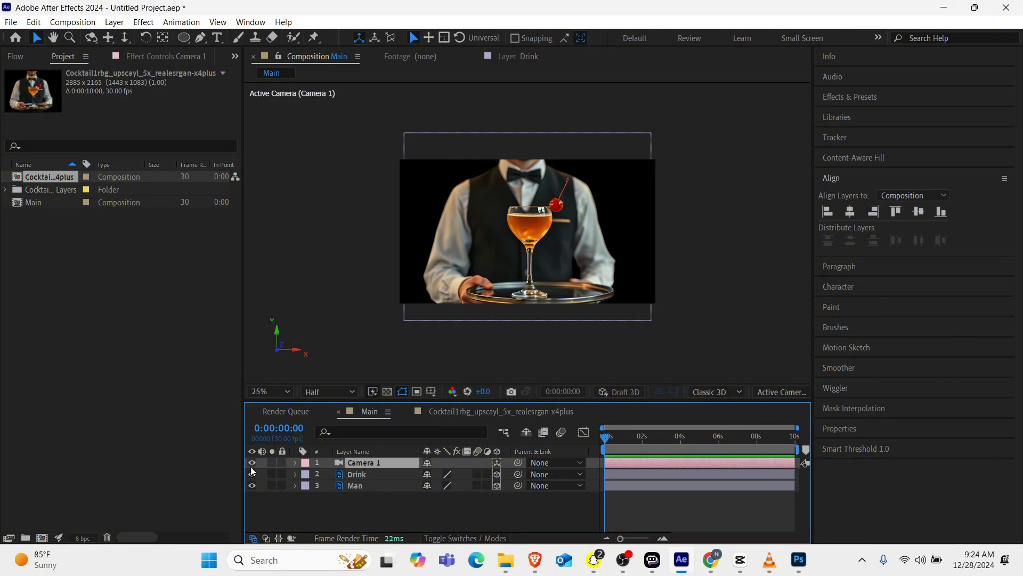
- Start keyframing Camera 1's Point of Interest and Position at the first frame
click(296, 462)
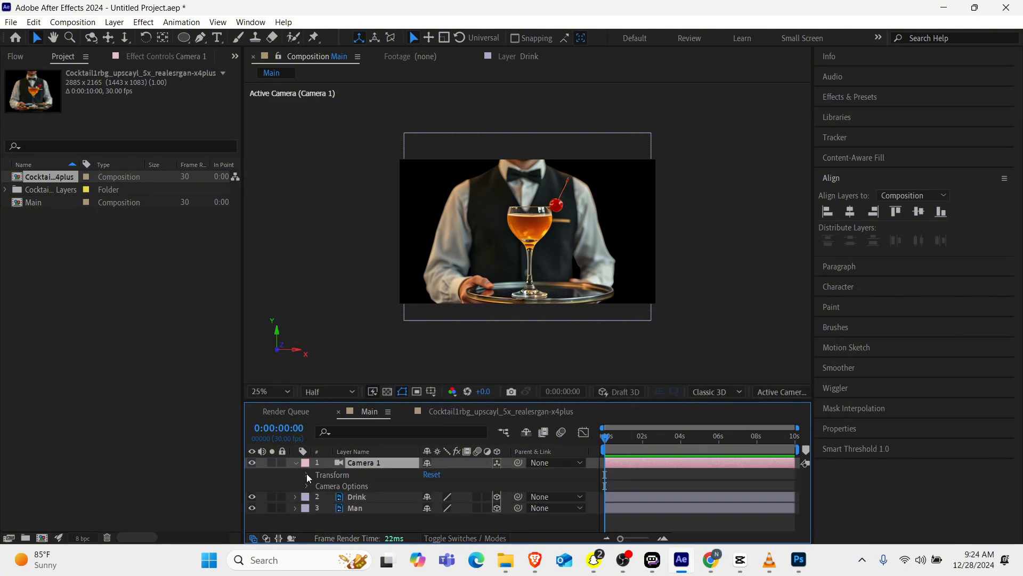
click(307, 475)
click(329, 475)
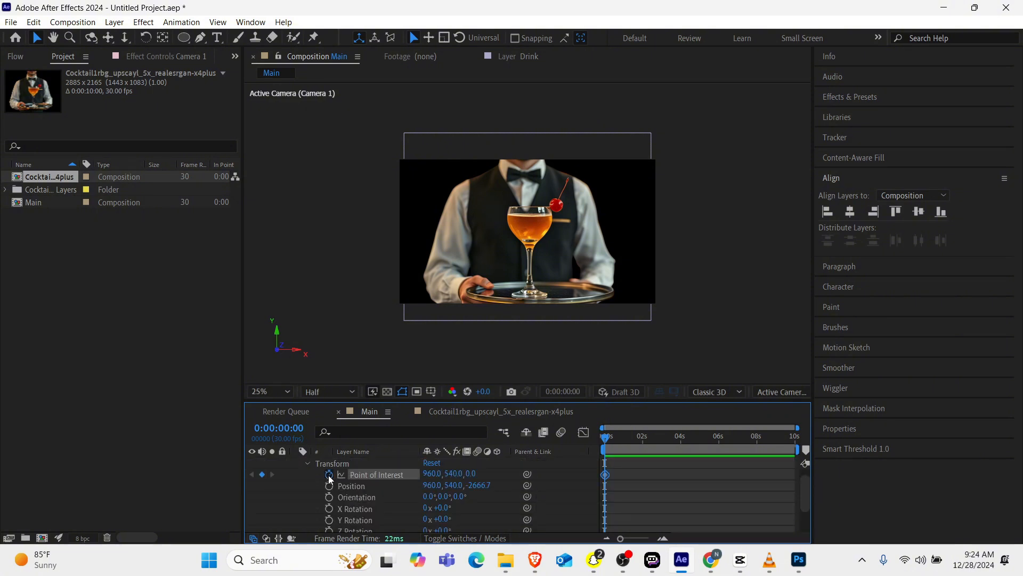
click(329, 485)
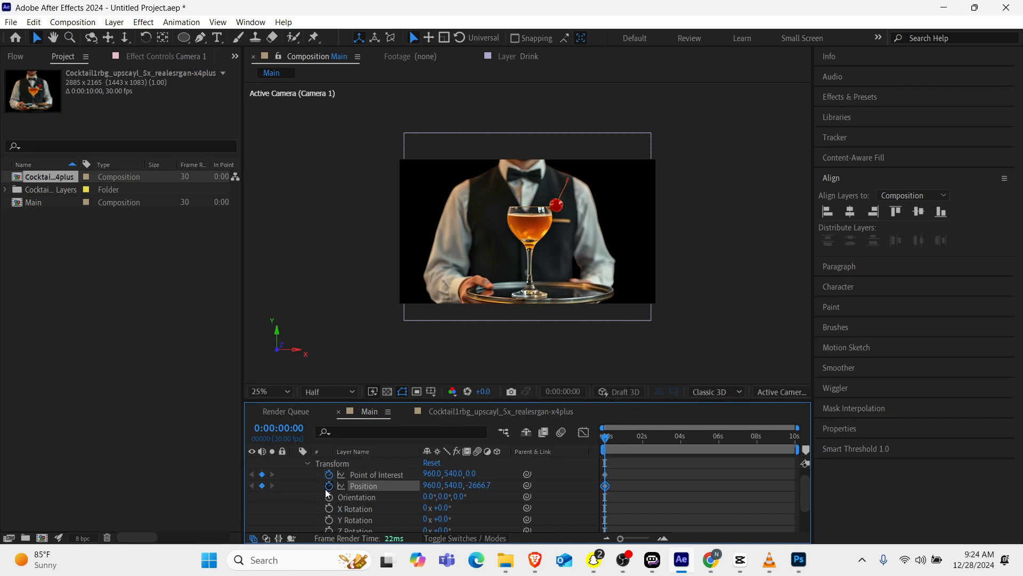
- At 0:00:00:18, dolly the camera towards the waiter to a Z position of about -2586.7
click(617, 441)
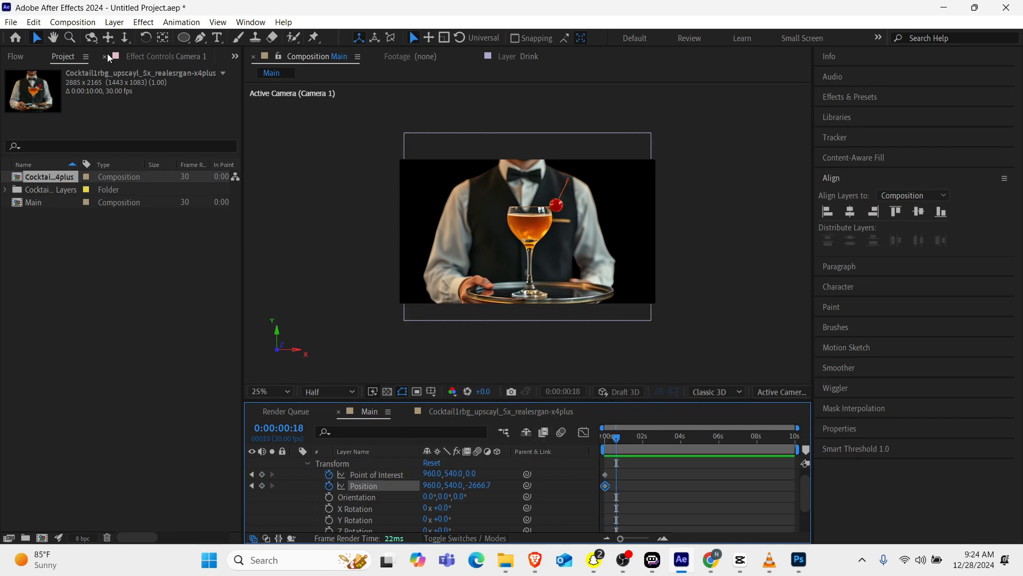
click(125, 38)
drag(537, 218, 540, 225)
key(ctrl+z)
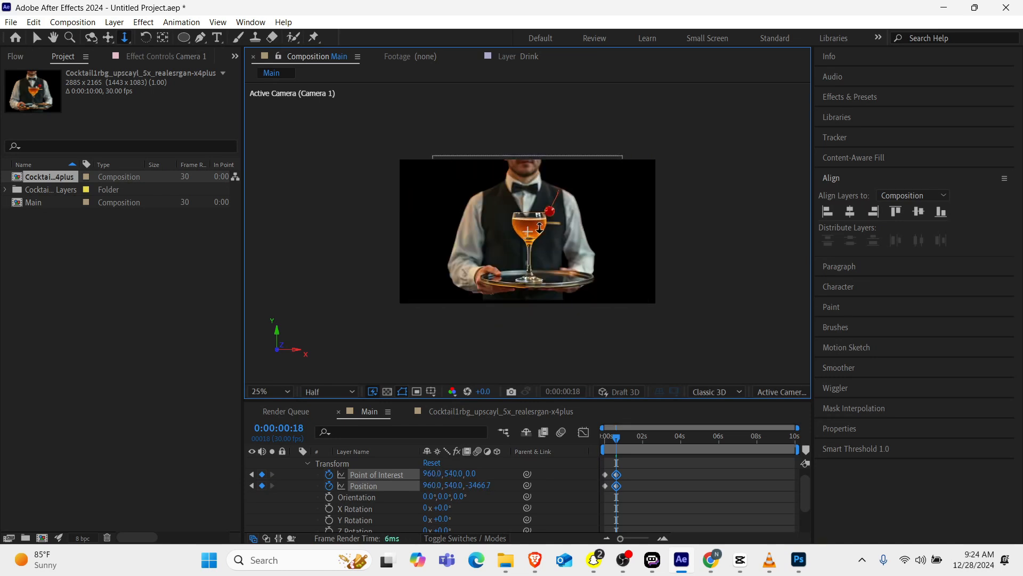
drag(539, 229, 537, 222)
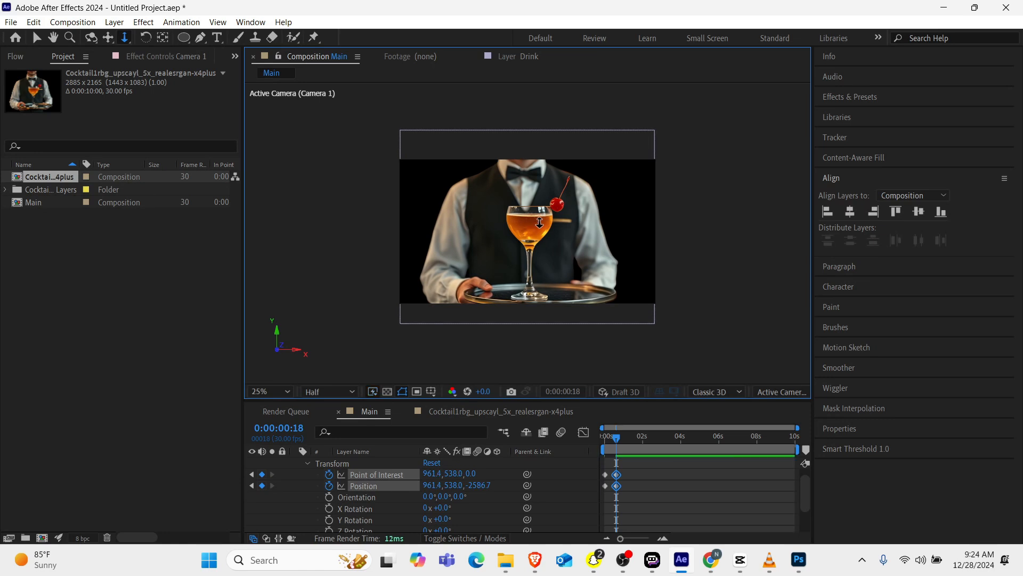
- Dolly the camera back to about -3162.7 in Z at the first frame, and move the ending camera keyframes to just past one second
drag(620, 442, 601, 440)
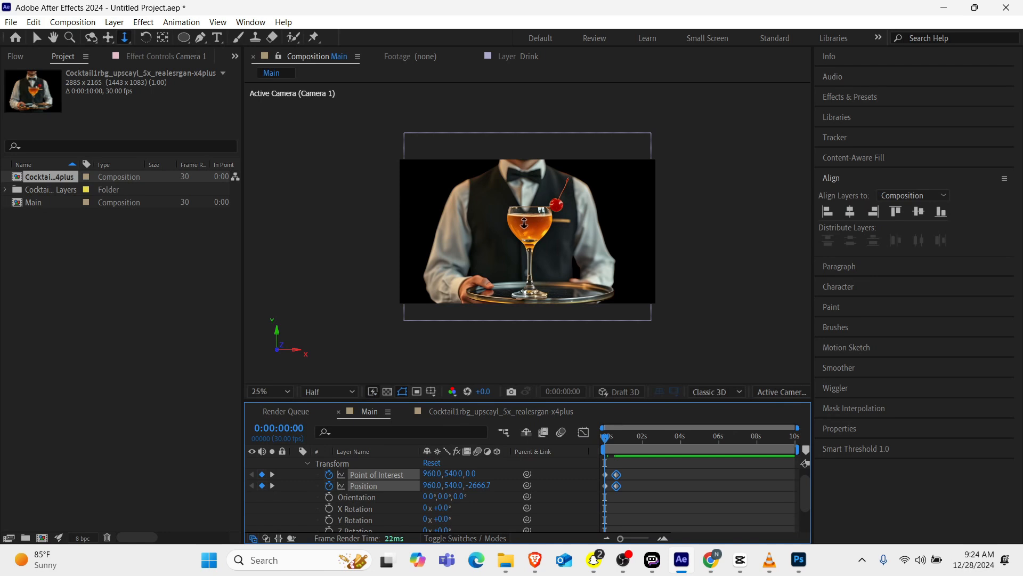
drag(529, 236, 532, 273)
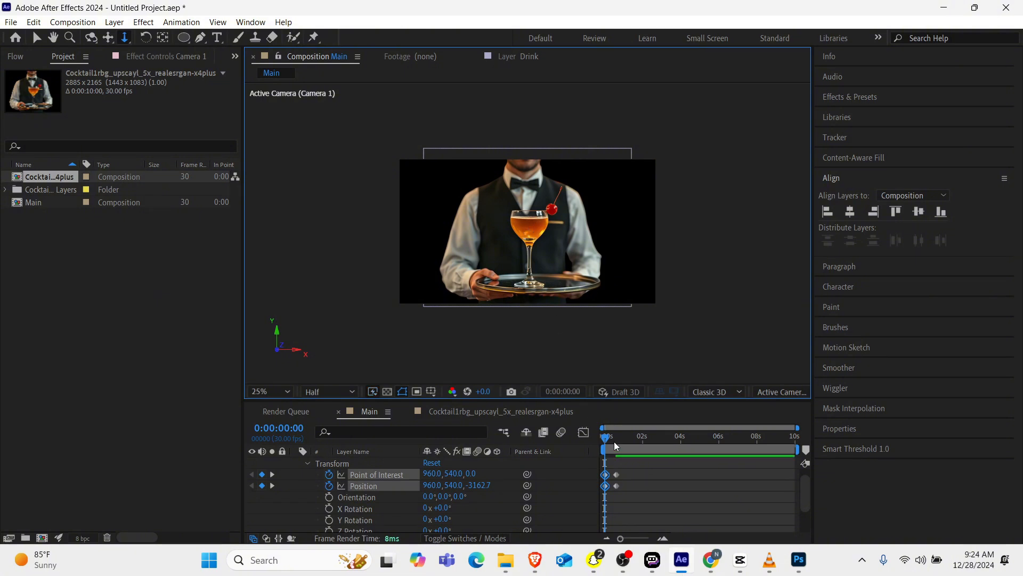
drag(617, 445, 630, 485)
- Apply Flow's cubic easing preset to the camera keyframes and preview the camera move from the start
click(17, 56)
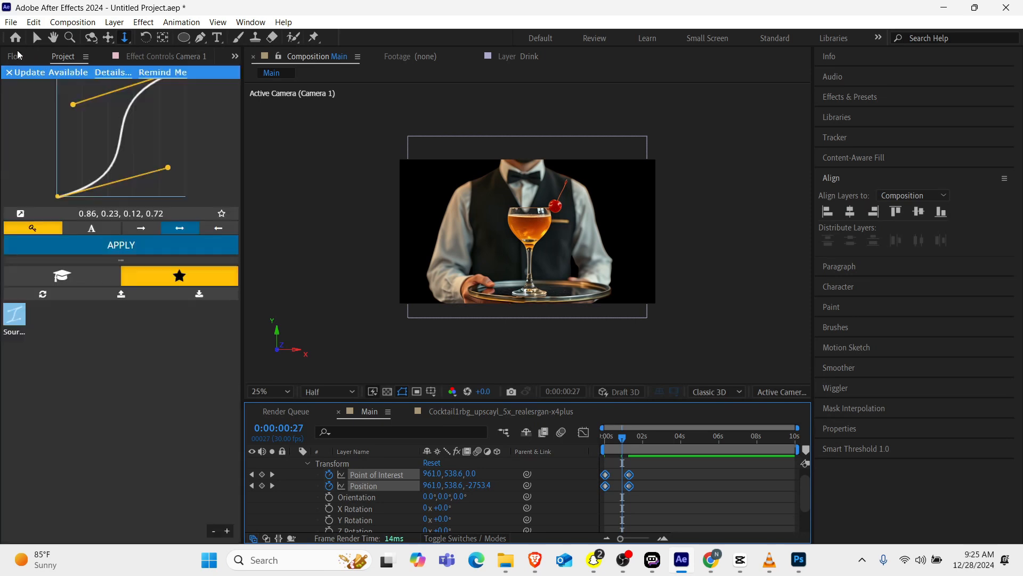
click(69, 283)
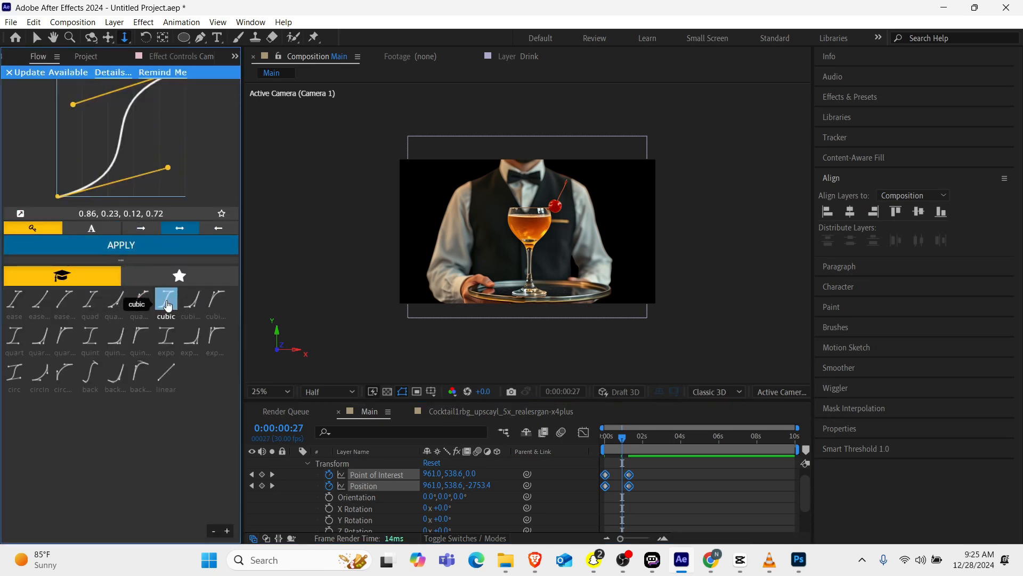
click(168, 301)
click(150, 246)
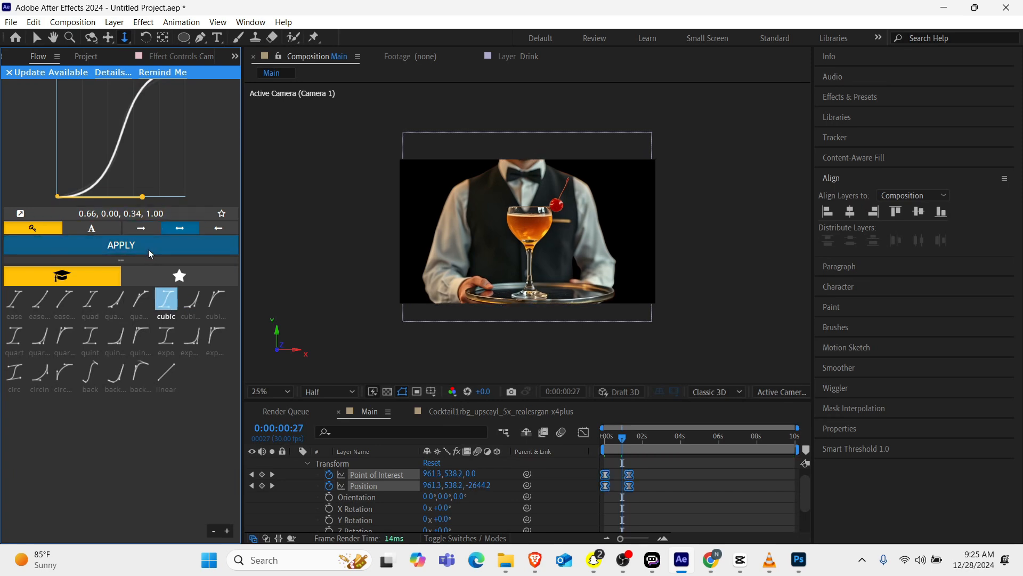
drag(641, 441, 516, 459)
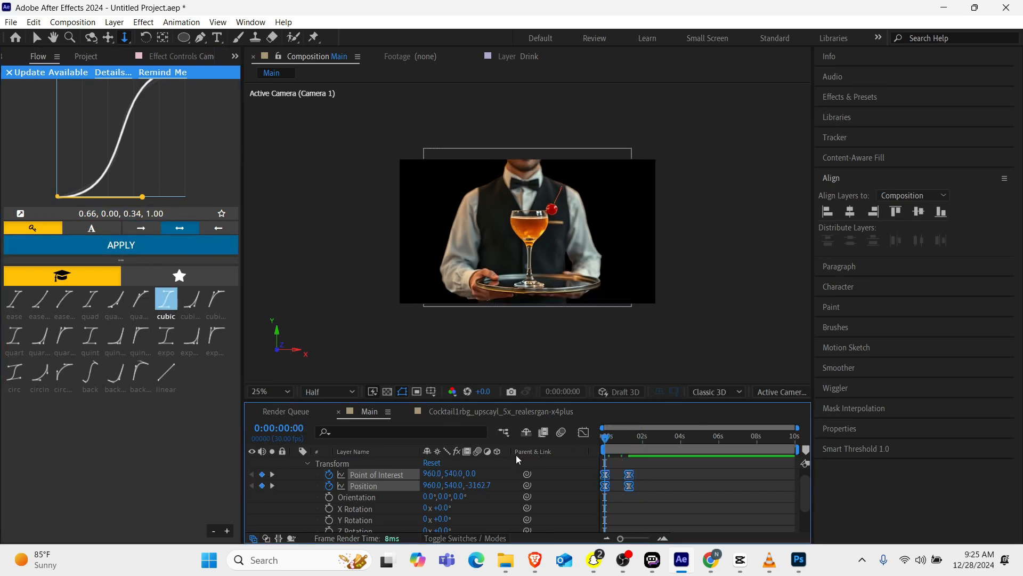
key(space)
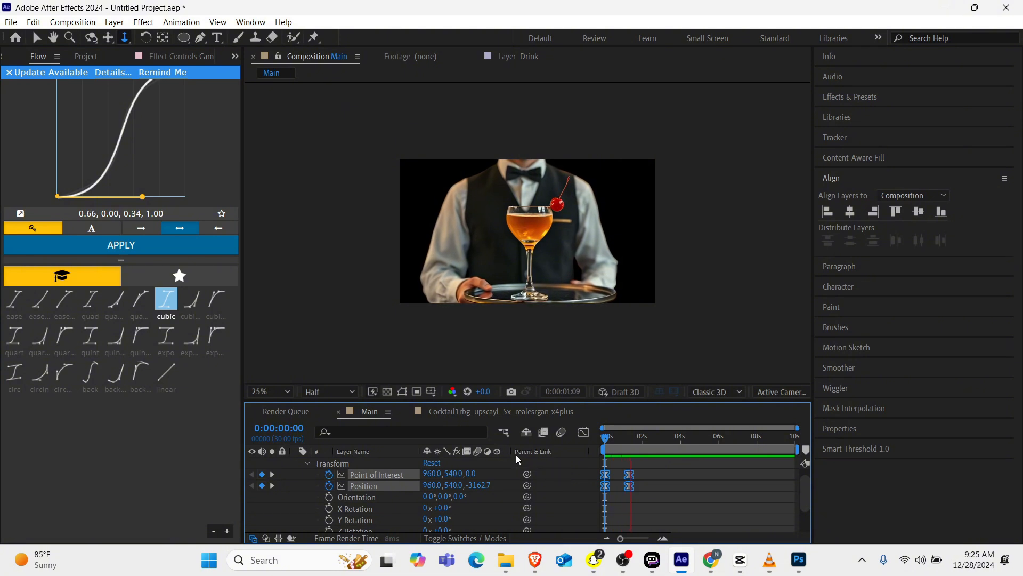
key(space)
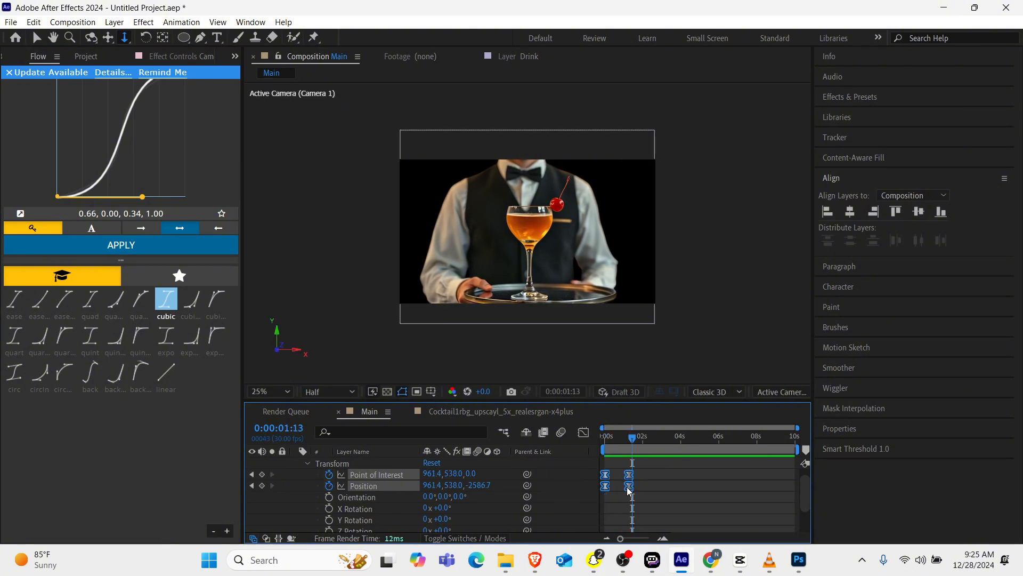
- Move the ending camera keyframes to about two and a half seconds, preview the slower move, and collapse the camera's properties
drag(629, 486, 652, 486)
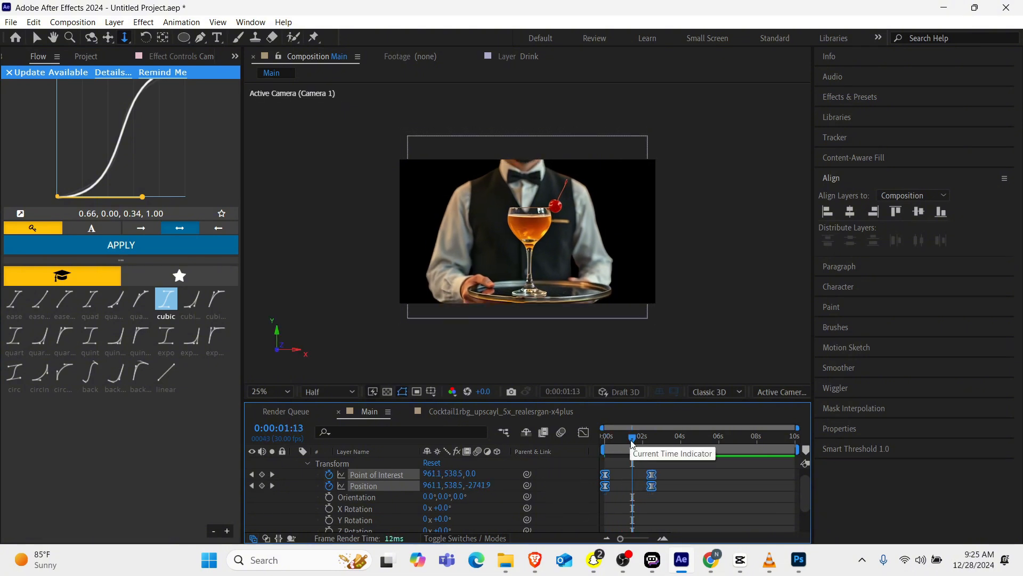
key(Home)
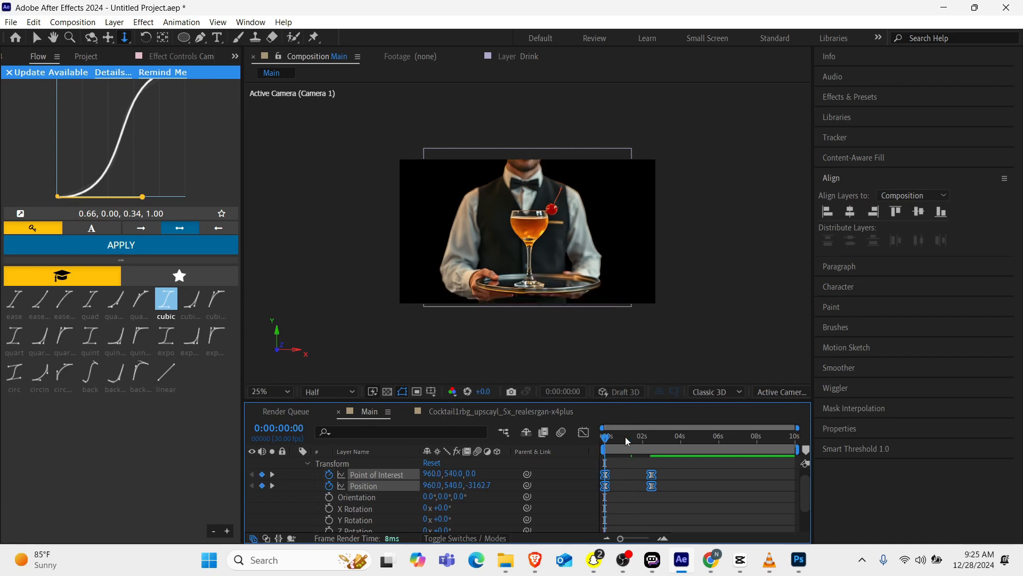
drag(627, 438, 557, 459)
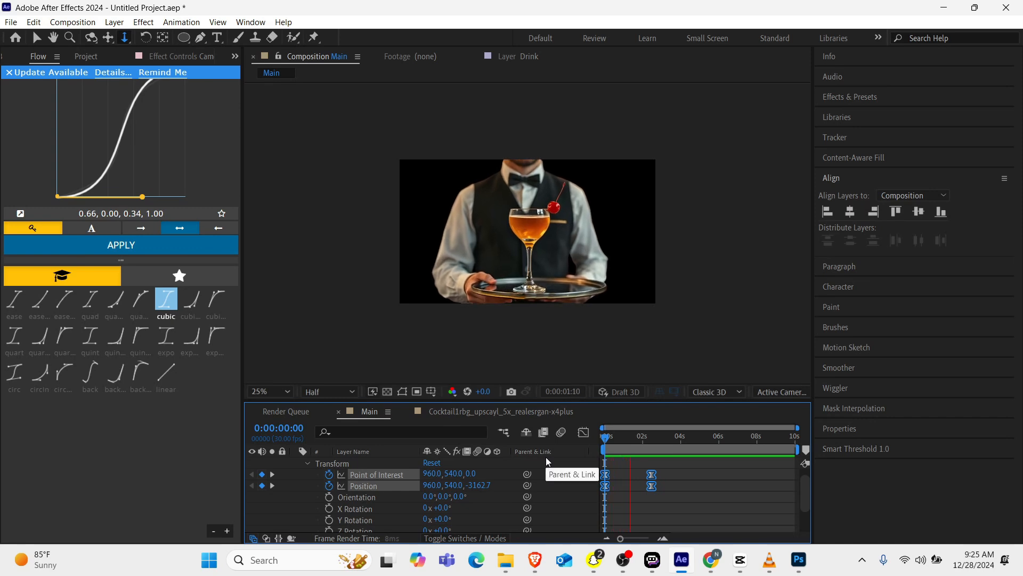
key(space)
key(space)
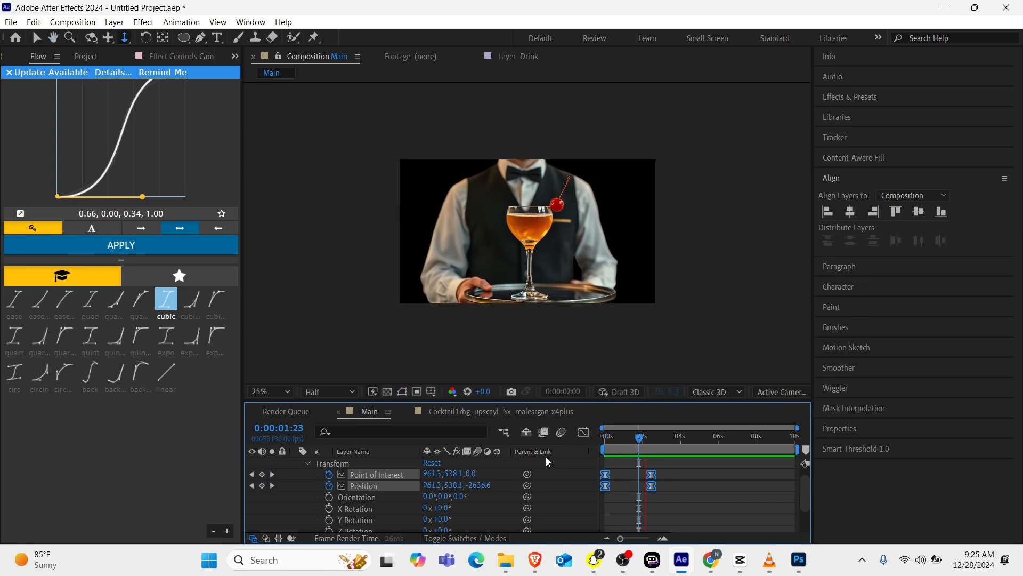
key(space)
scroll(362, 496, up, 1)
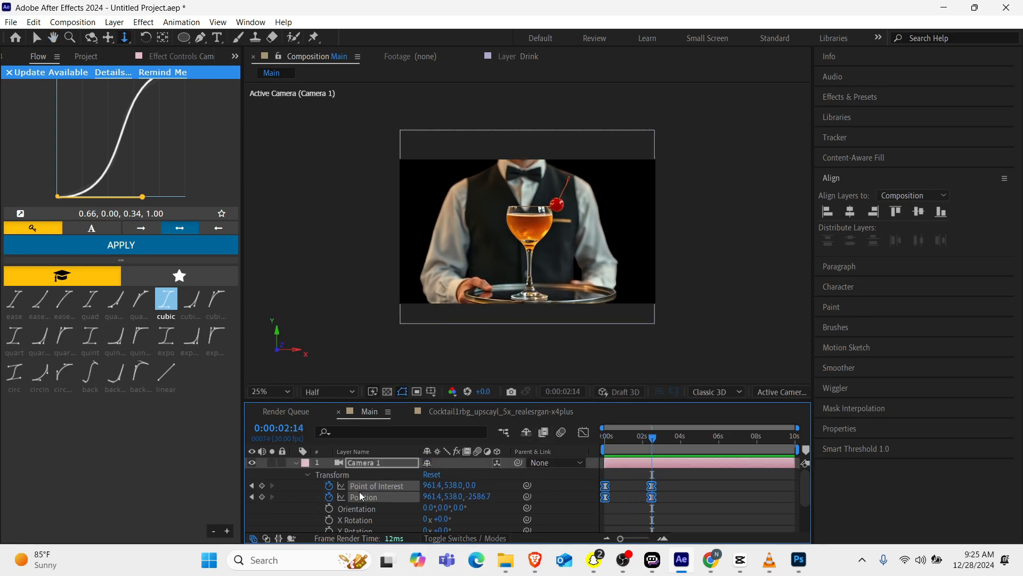
click(296, 463)
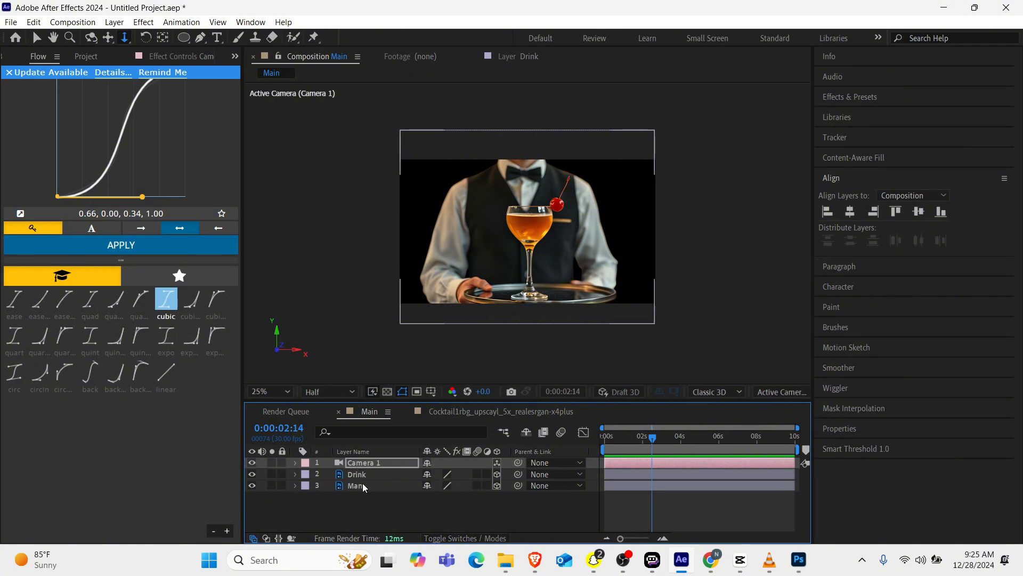
- Keyframe the Drink layer's Position at 0:00:01:06, and raise the glass to a Y position of about 456.8 at 0:00:02:13
click(358, 474)
key(v)
key(p)
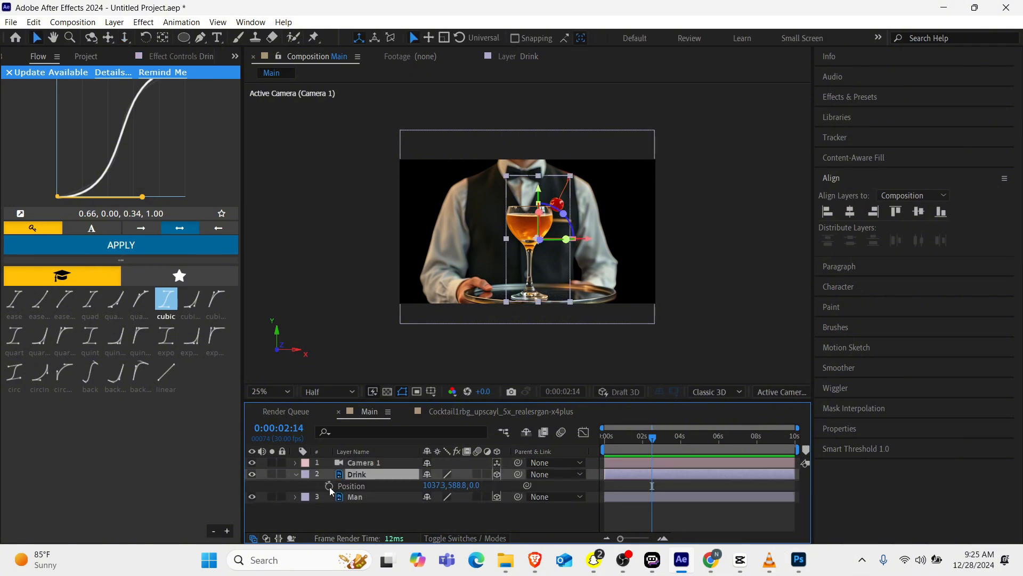
drag(652, 442, 626, 450)
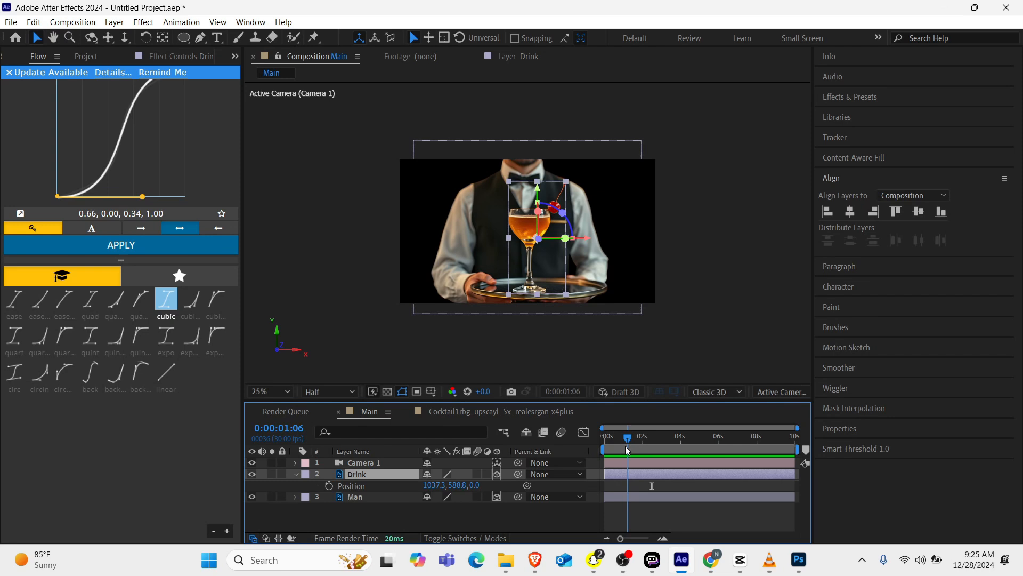
click(329, 486)
click(652, 446)
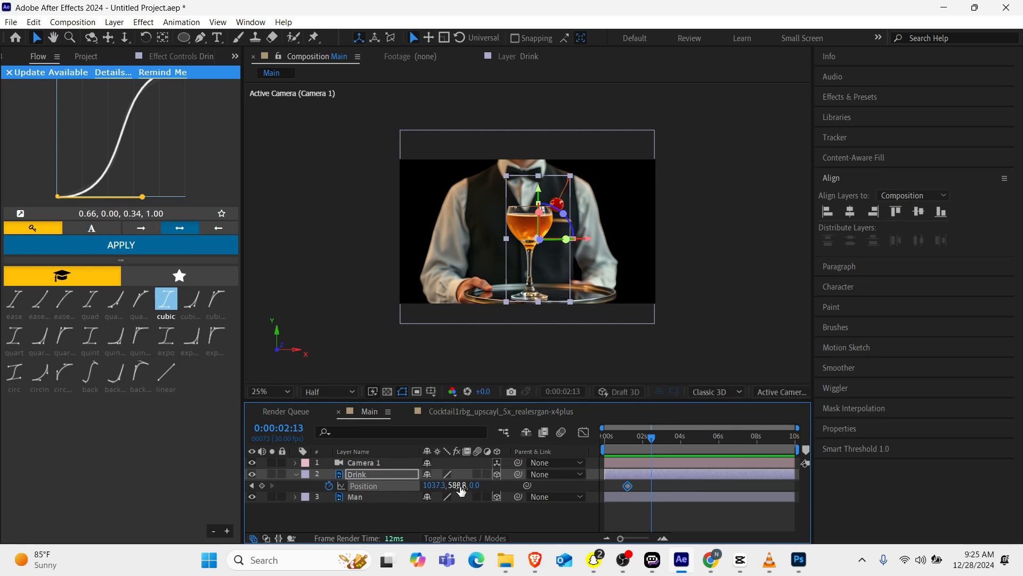
drag(455, 491, 382, 478)
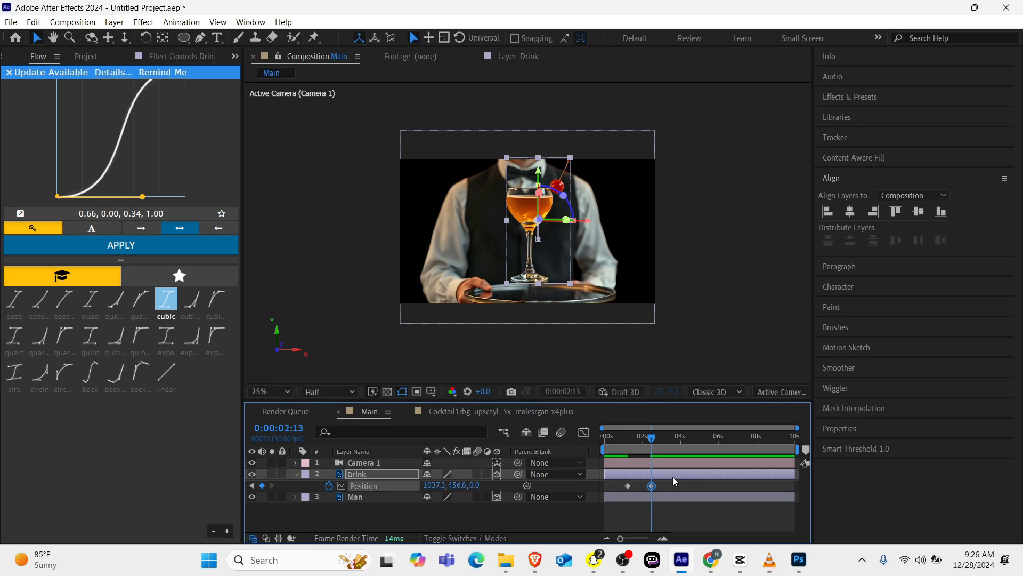
- Keyframe the Drink layer's Z Rotation at 0° at 0:00:01:06 and at -11° at 0:00:02:13
key(shift+r)
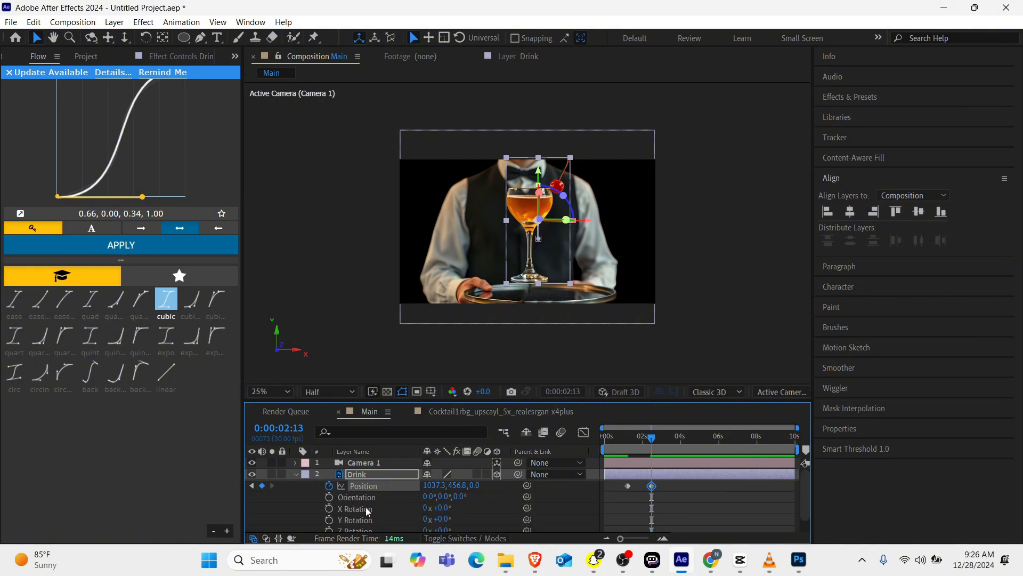
scroll(366, 512, down, 1)
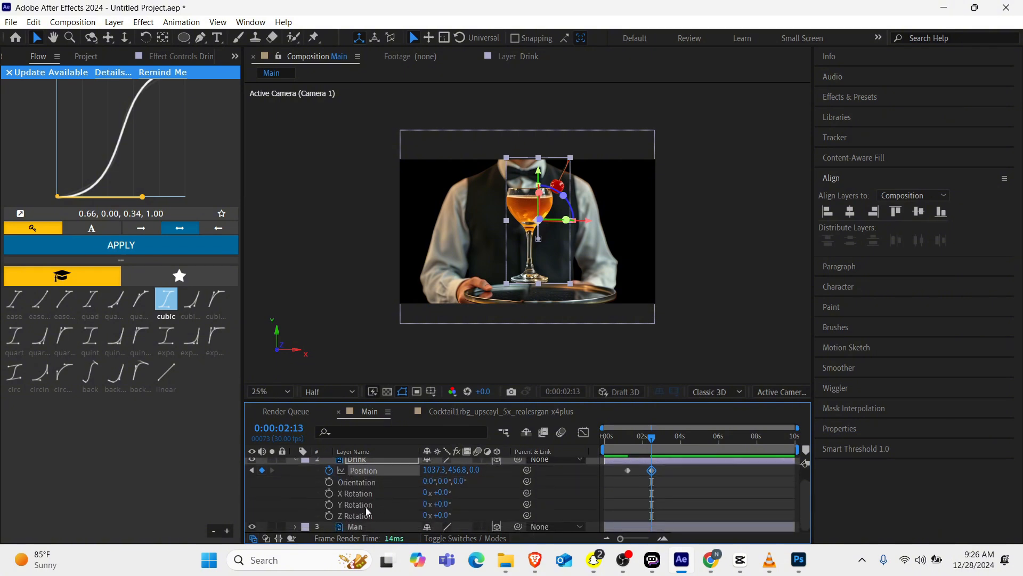
click(329, 515)
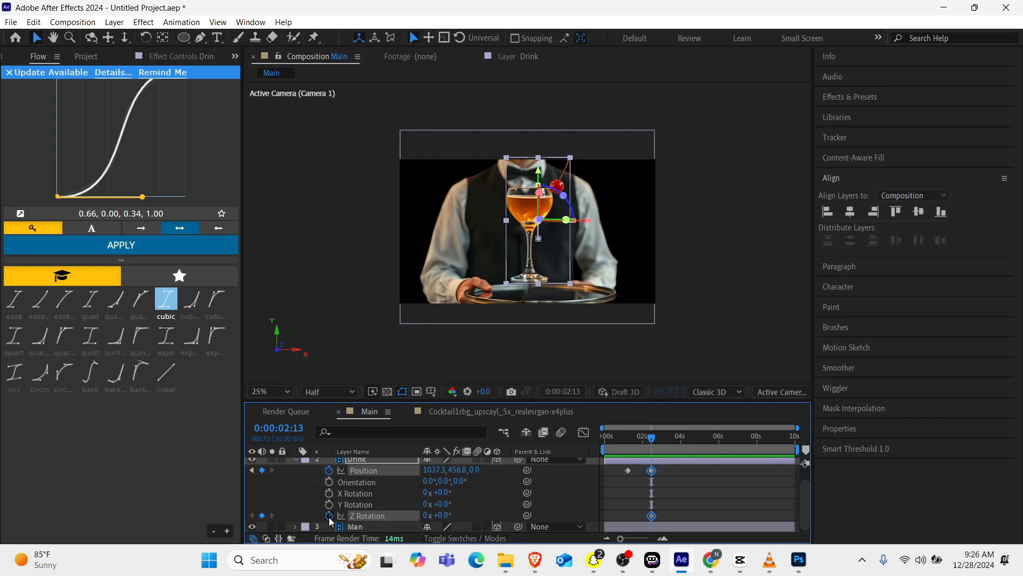
click(252, 471)
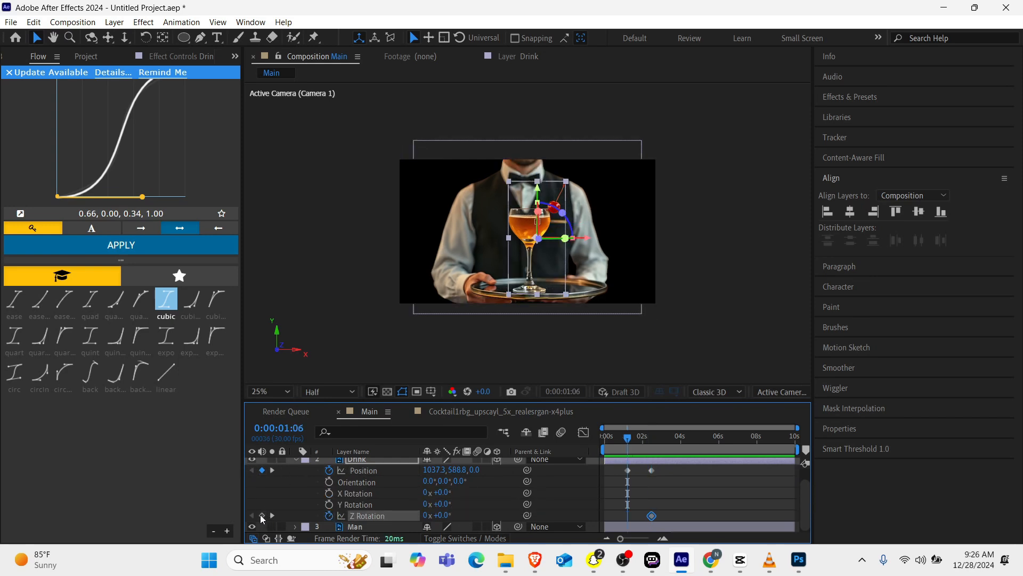
click(262, 516)
click(272, 515)
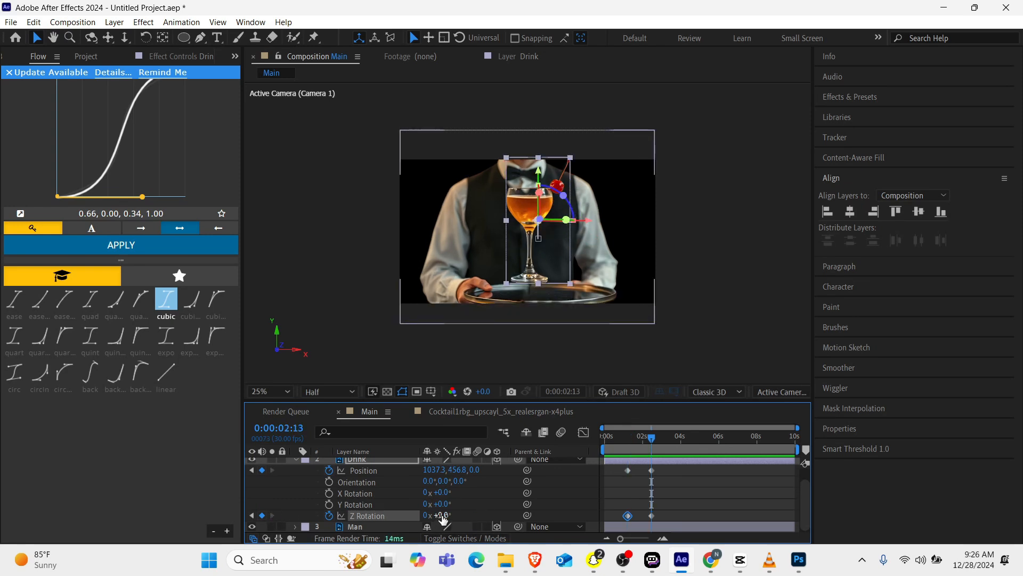
drag(437, 515, 433, 515)
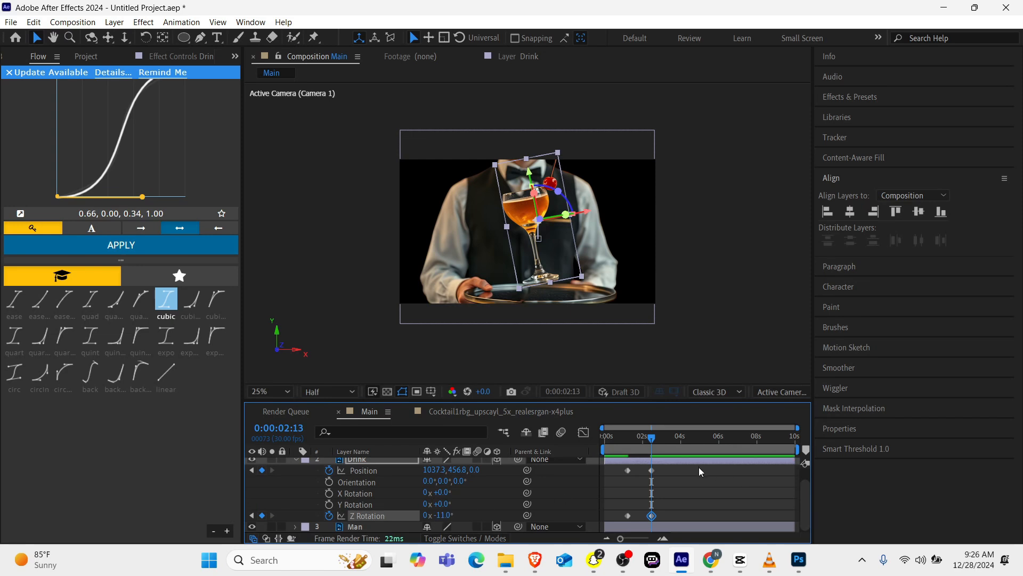
- Apply the cubic easing to the Drink layer's Position and Z Rotation keyframes, and preview the animation from the start
drag(701, 471, 619, 521)
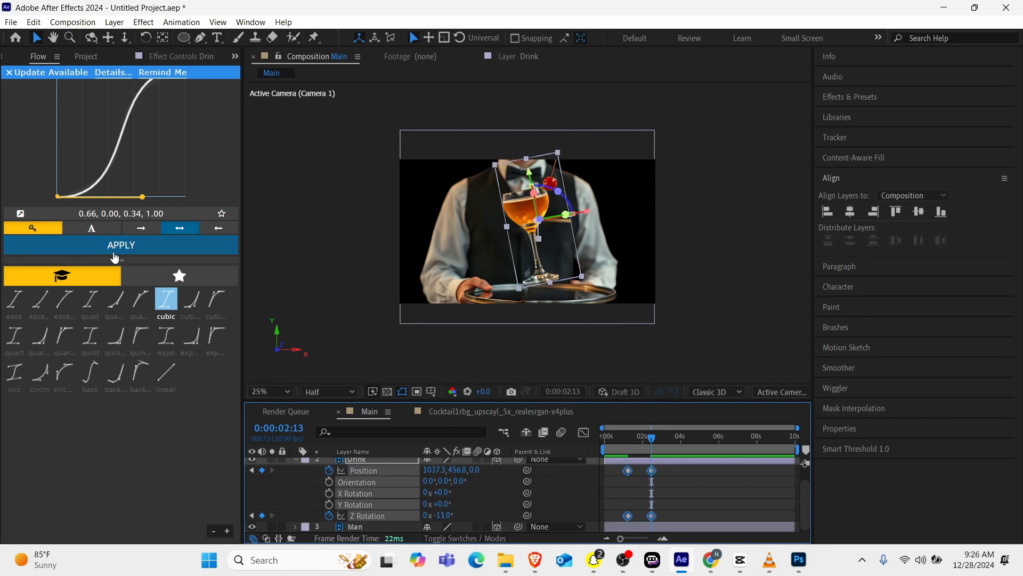
click(114, 254)
scroll(283, 486, up, 1)
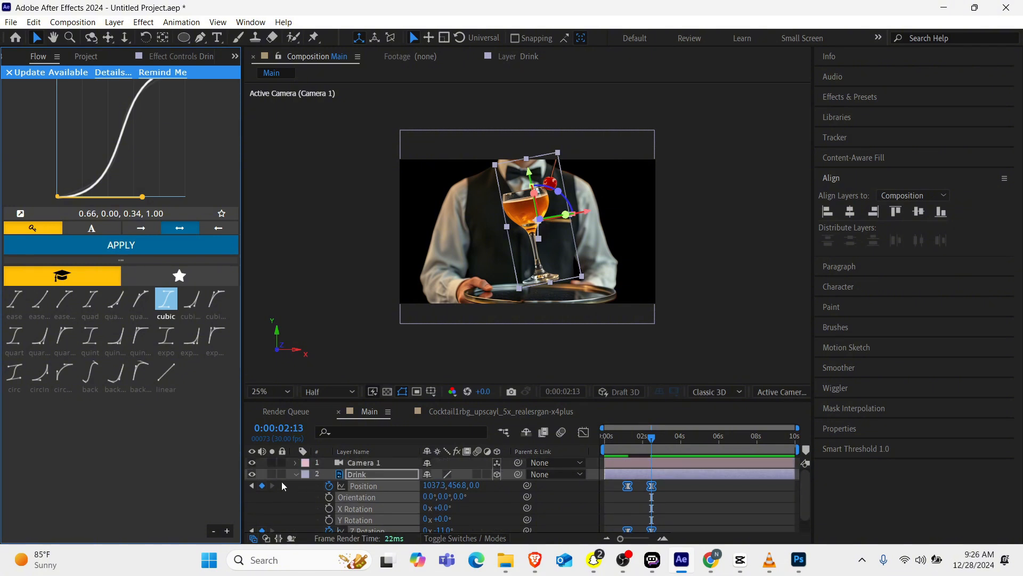
click(296, 474)
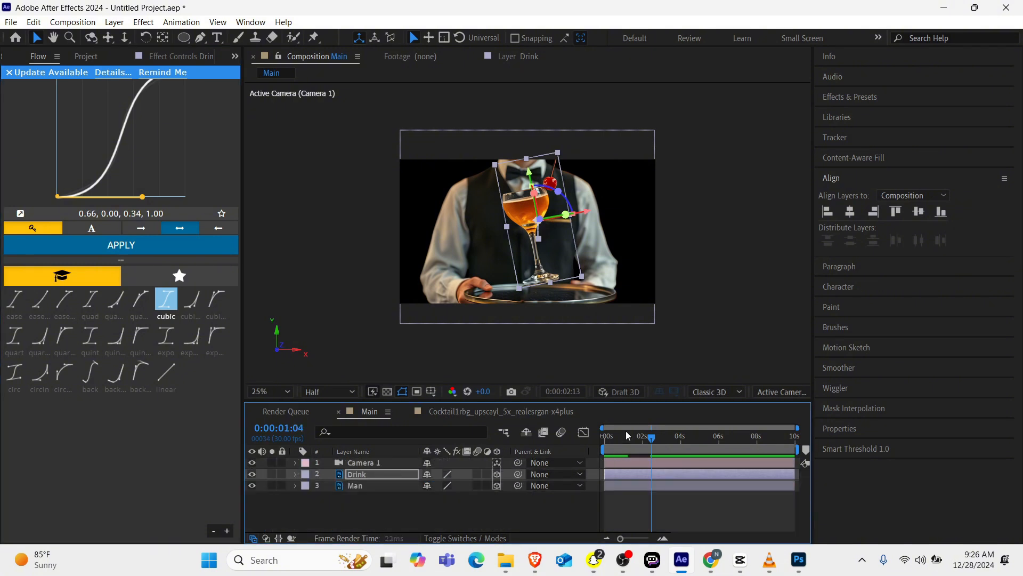
key(Home)
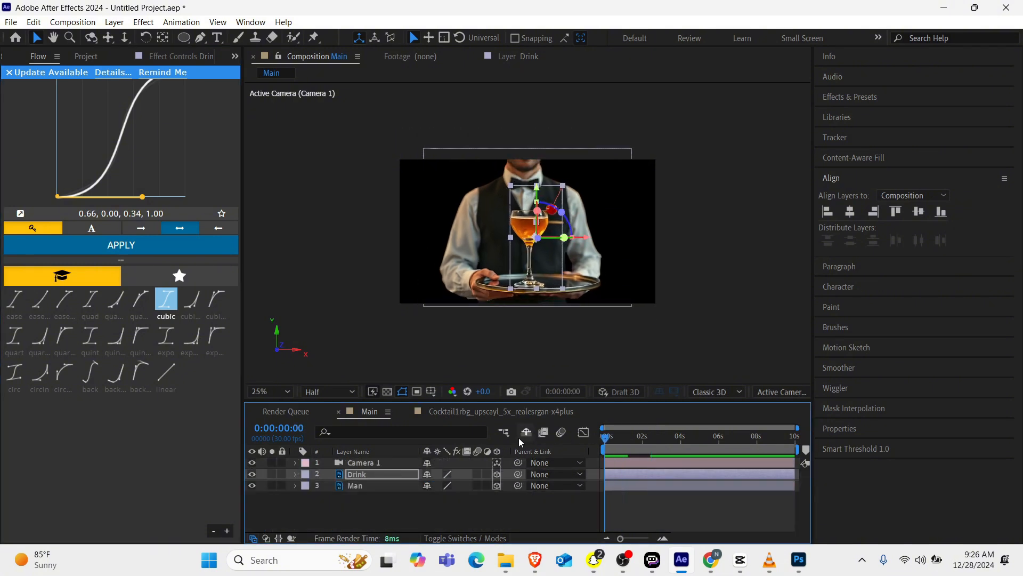
key(space)
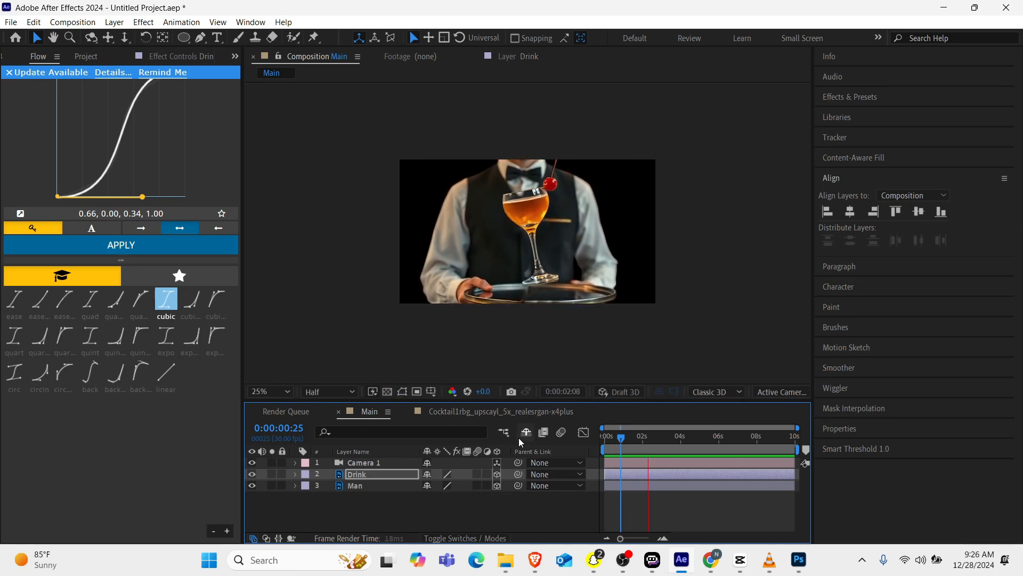
- Stop the preview and review the Drink layer's Position and Z Rotation keyframes
key(space)
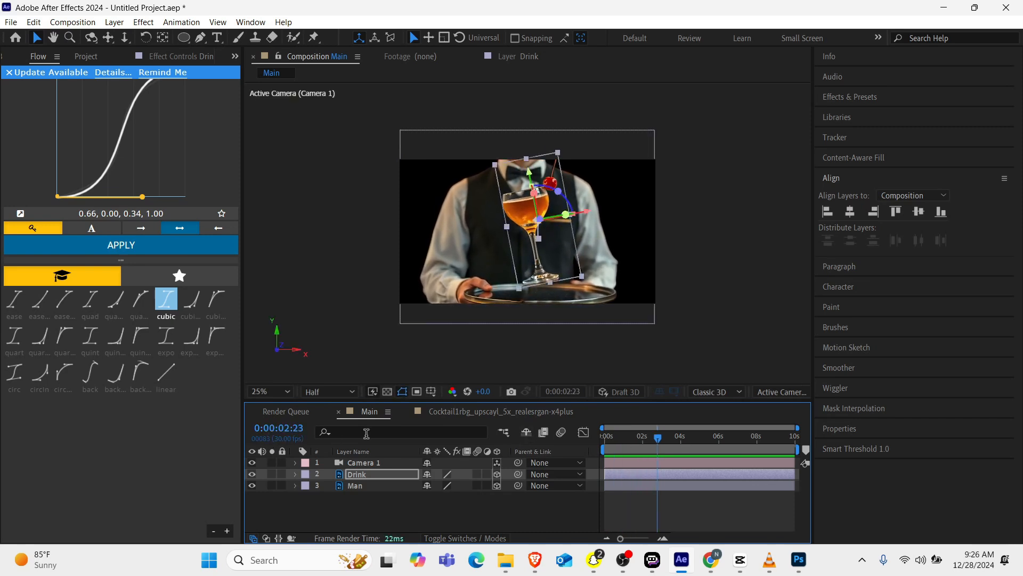
key(u)
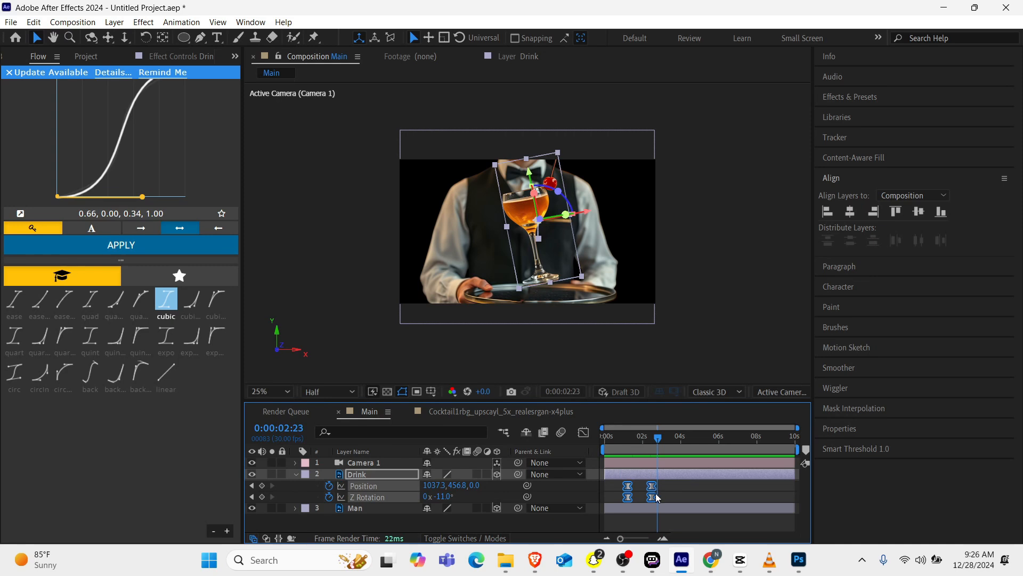
drag(654, 499, 658, 499)
click(296, 476)
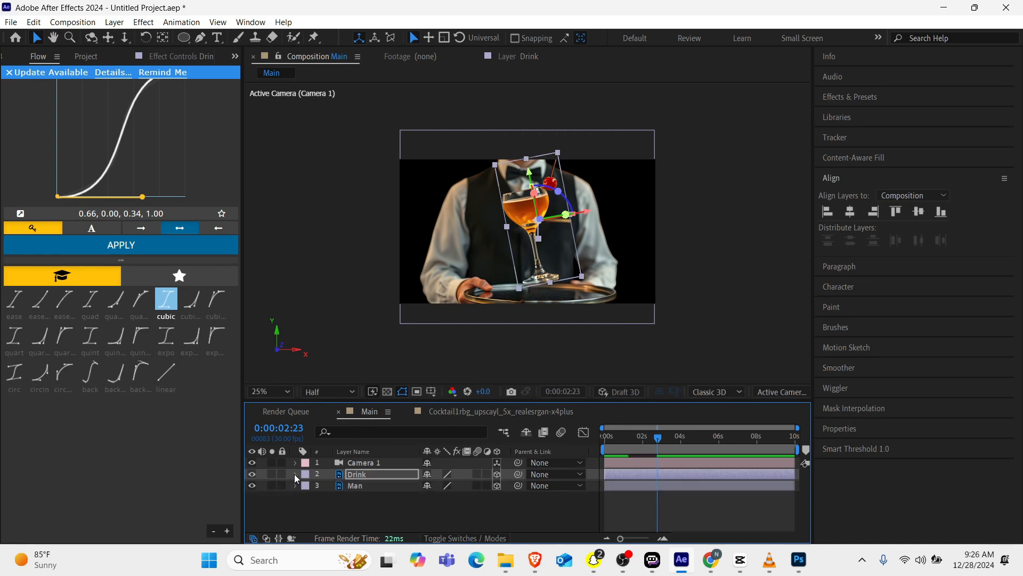
- Apply the CC Light Sweep effect to the Drink layer and set its Width to 100
key(ctrl+space)
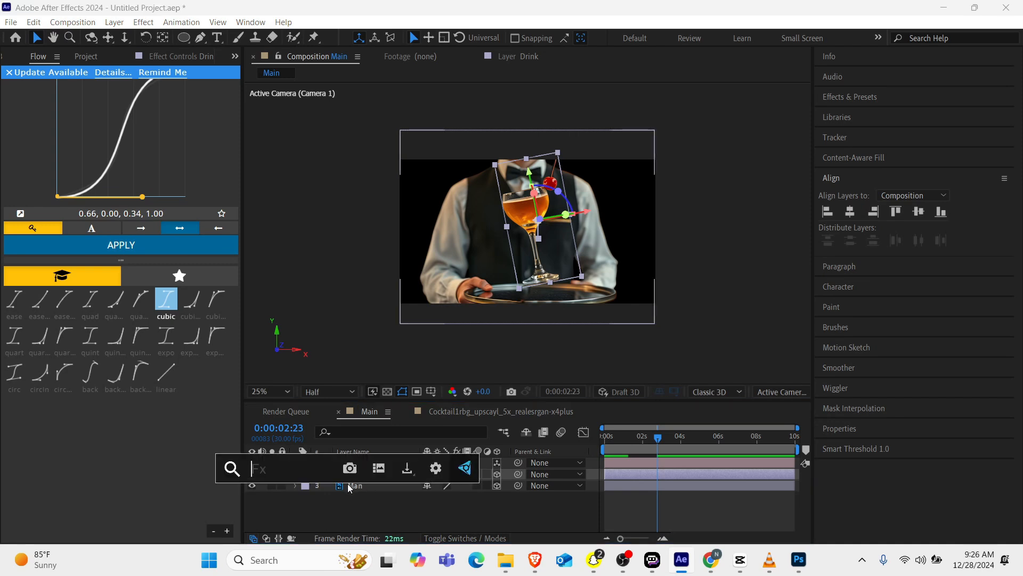
text(light)
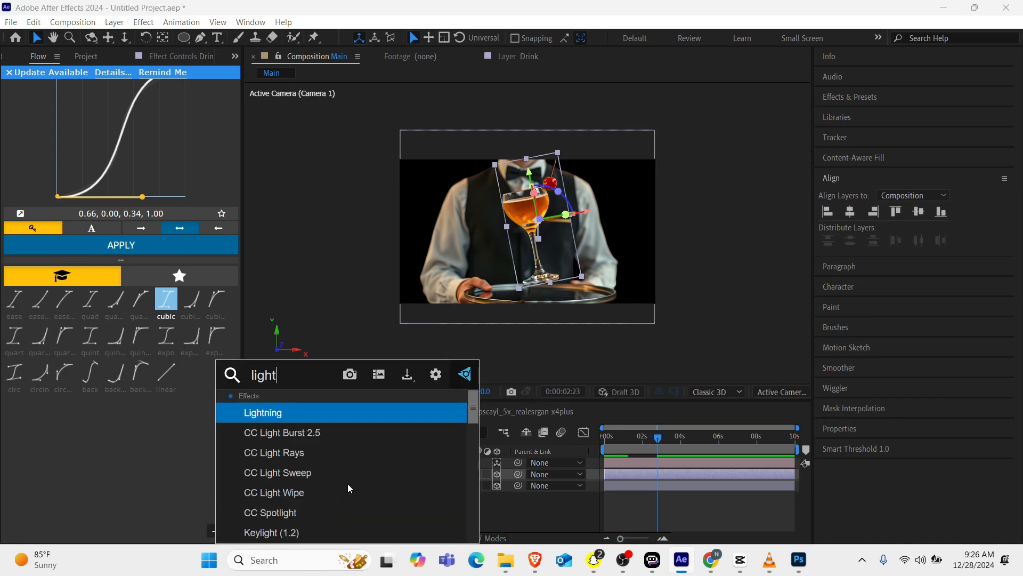
key(Down)
key(Down)
key(Down)
key(Return)
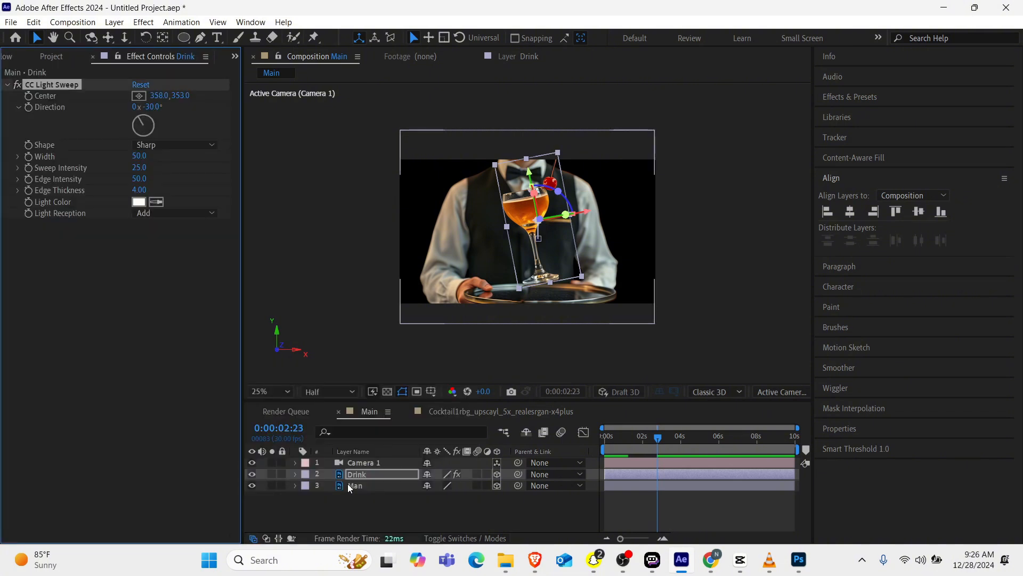
click(140, 157)
text(100)
key(Return)
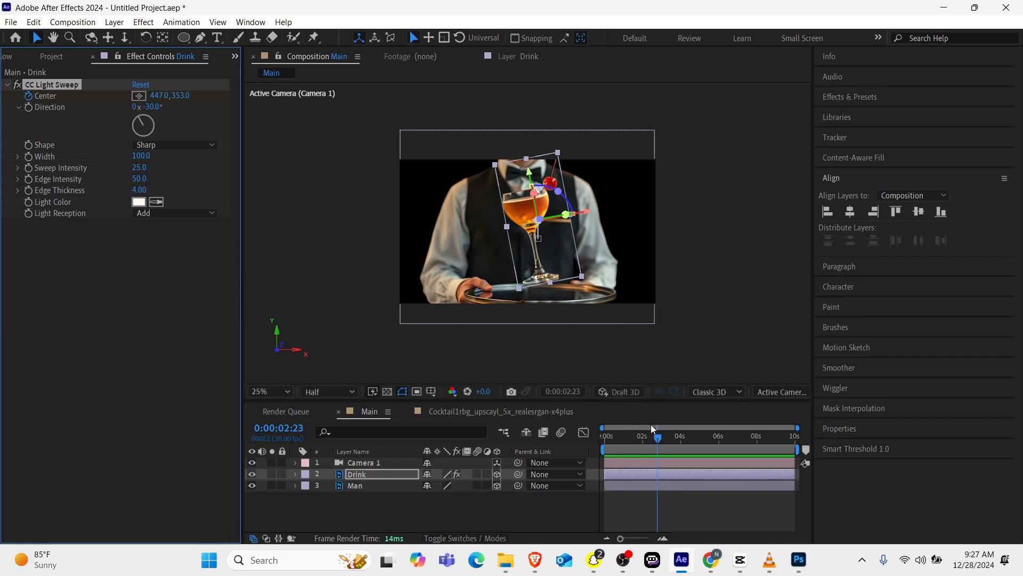
- Keyframe the light sweep's Center at -161, 353 at 0:00:03:20 and reveal the Drink layer's keyframes
click(645, 539)
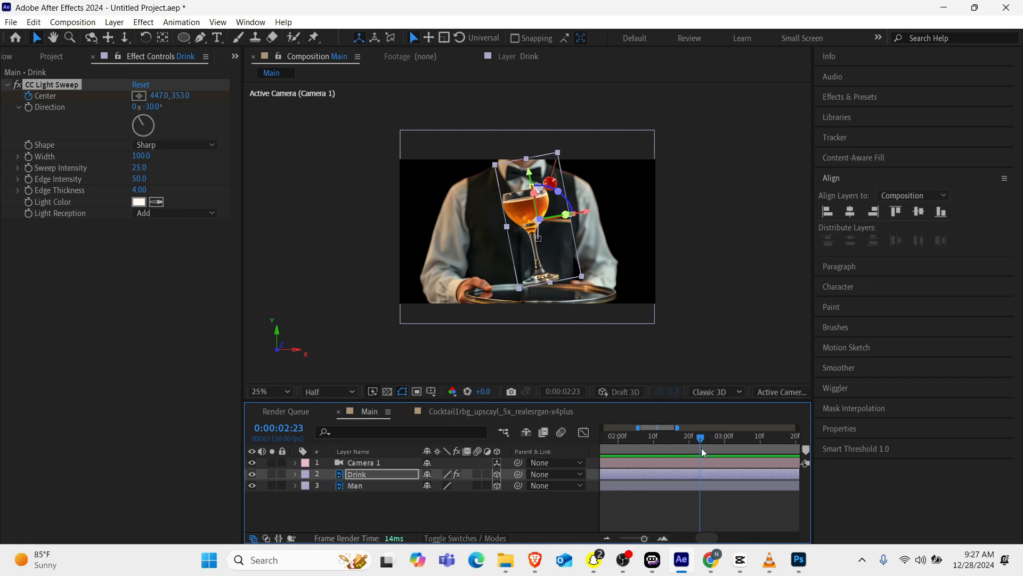
scroll(713, 453, right, 1)
click(757, 438)
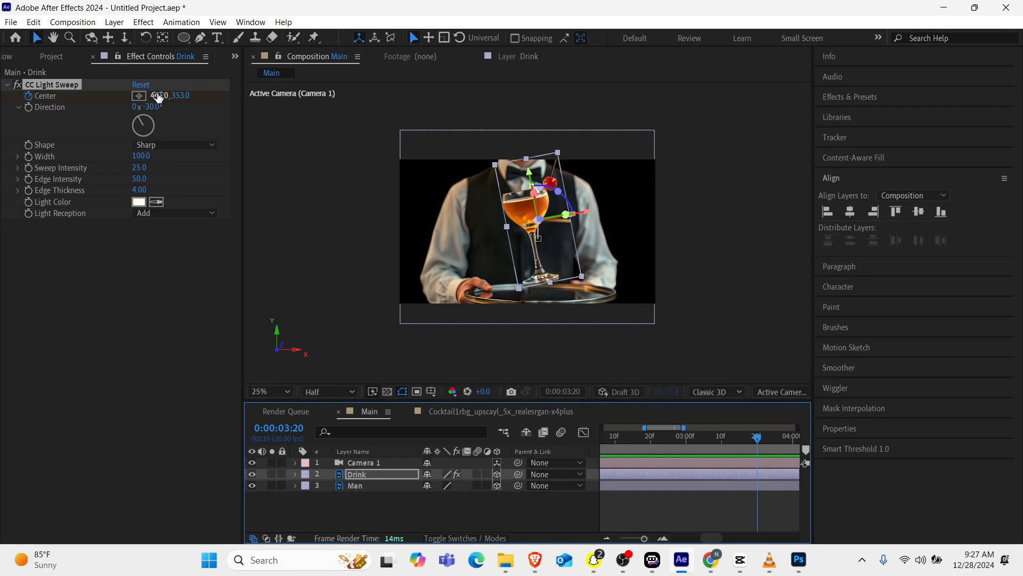
drag(158, 99, 10, 131)
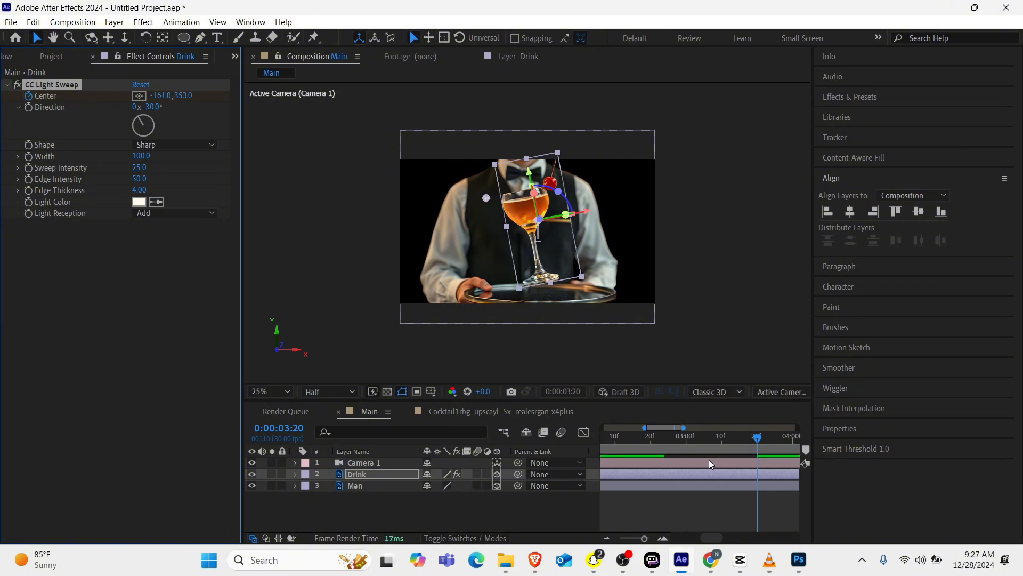
key(u)
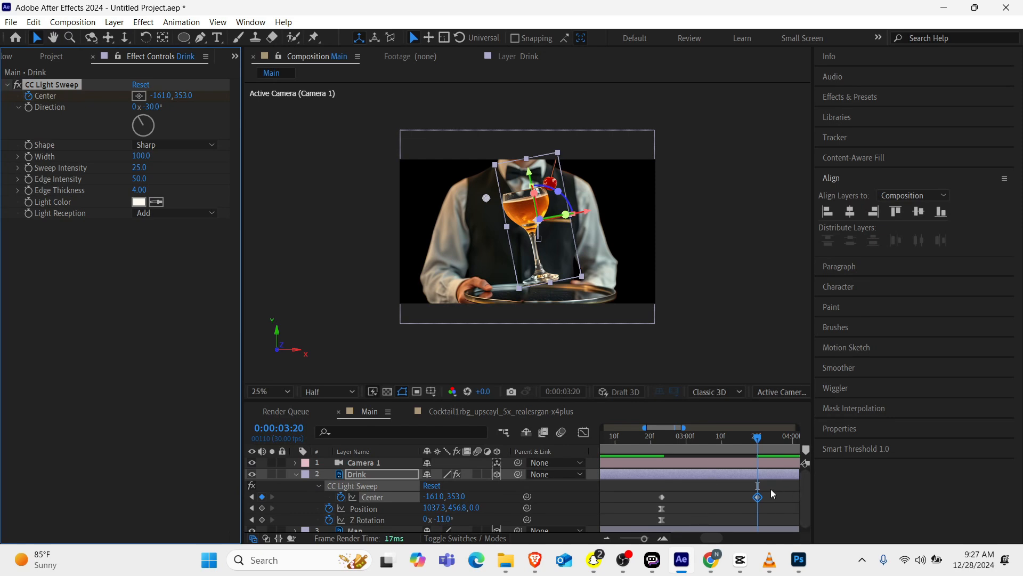
- Apply Easy Ease to both Center keyframes of the light sweep and preview the sweep
drag(773, 497, 705, 481)
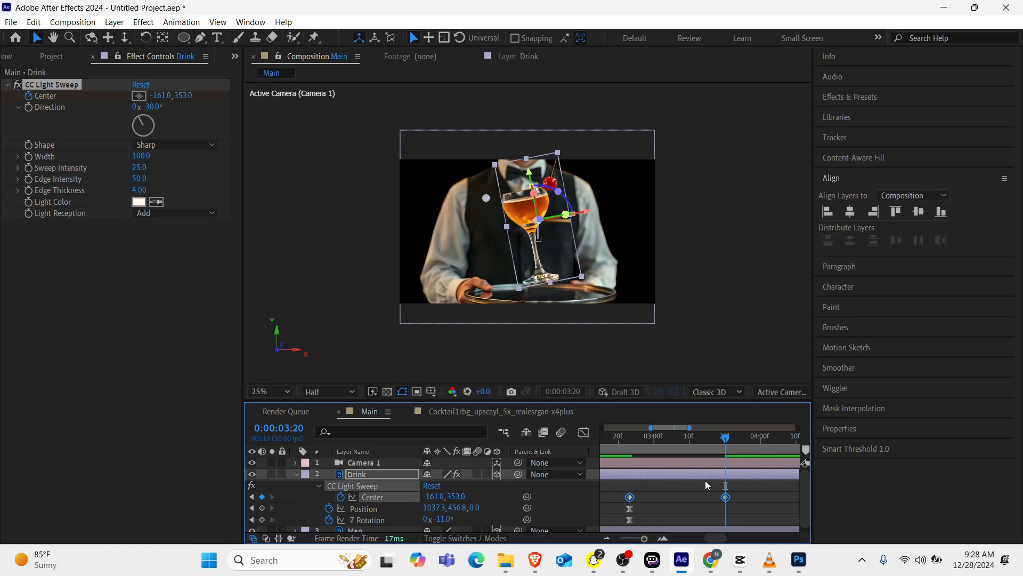
key(F9)
click(621, 444)
key(space)
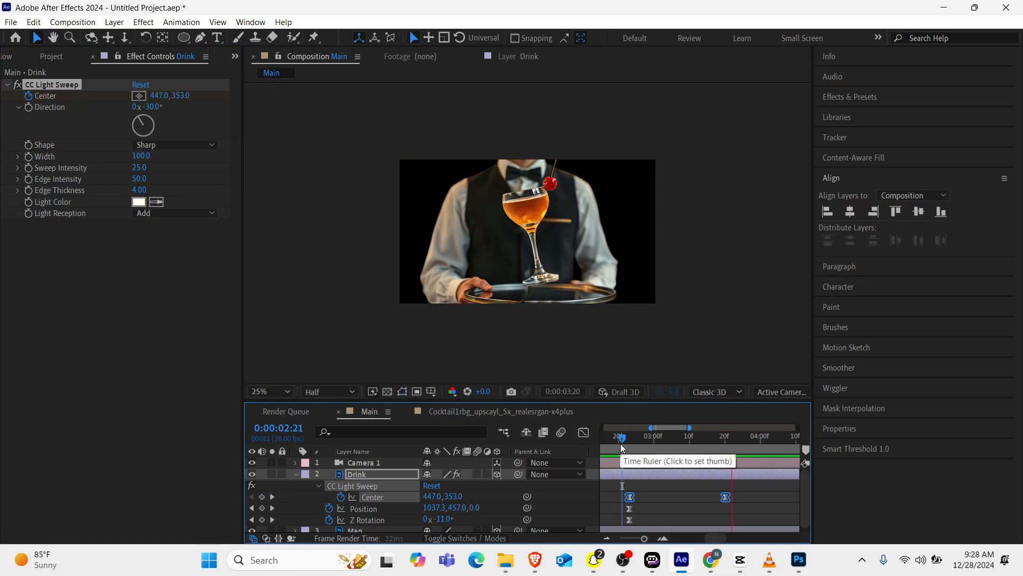
- Time-reverse the light sweep's Center keyframes and preview the sweep in the opposite direction
right_click(726, 497)
mouse_move(761, 494)
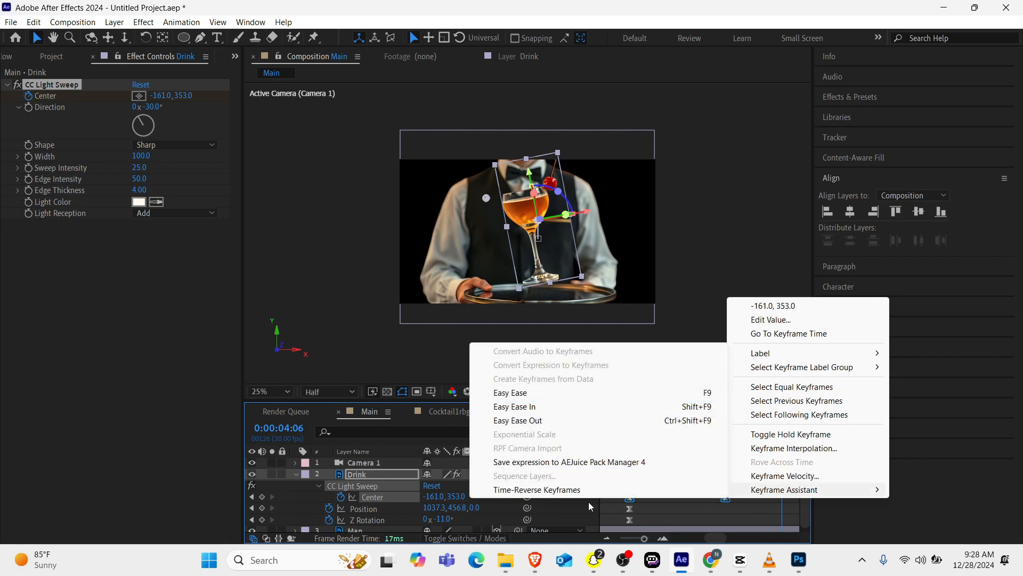
click(580, 489)
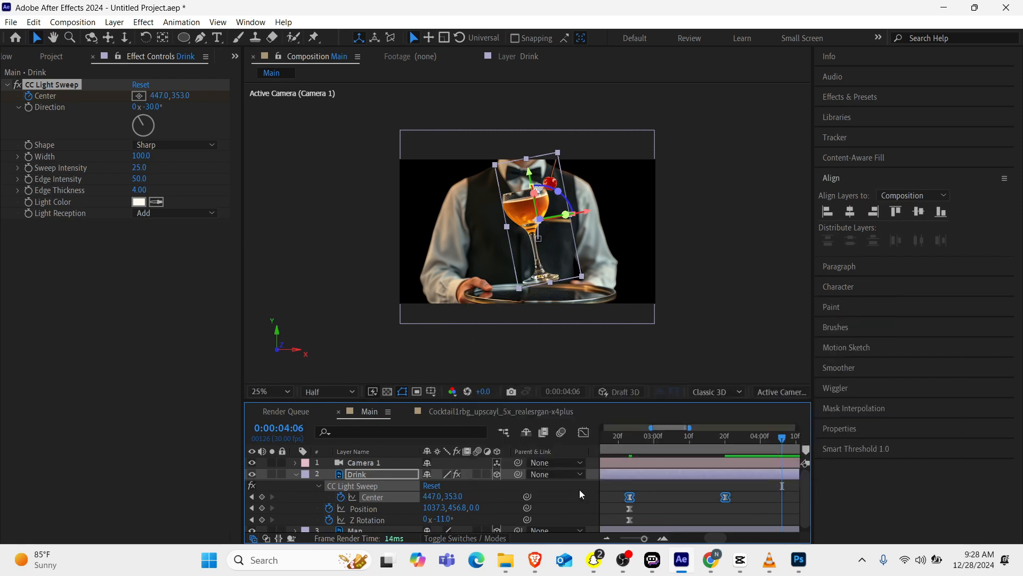
click(616, 437)
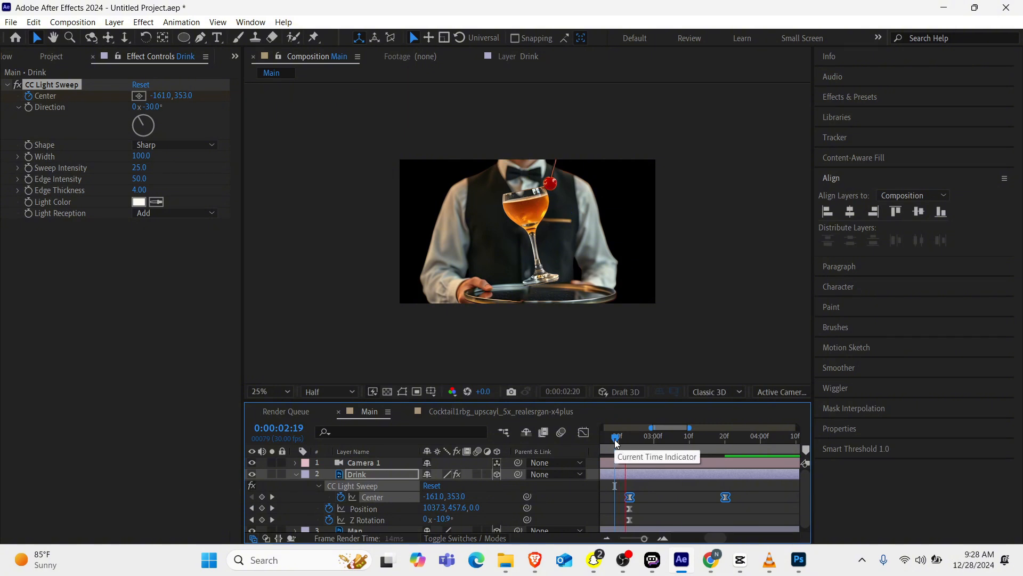
key(space)
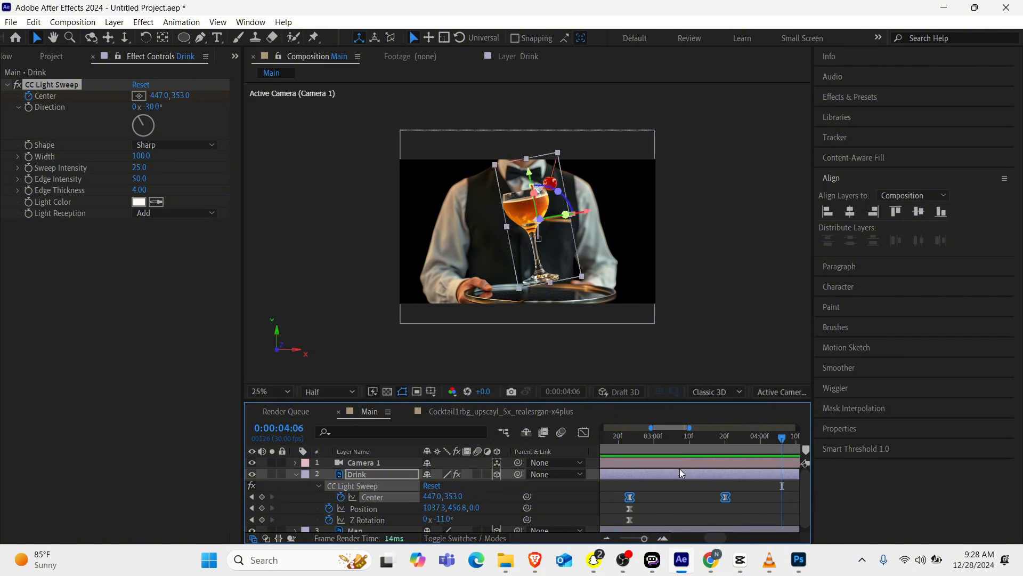
- Move both Center keyframes earlier so the last aligns with the final Position keyframe, preview the result, and collapse the Drink layer
scroll(680, 474, left, 5)
drag(751, 493, 667, 493)
click(612, 437)
key(space)
key(space)
scroll(673, 493, left, 4)
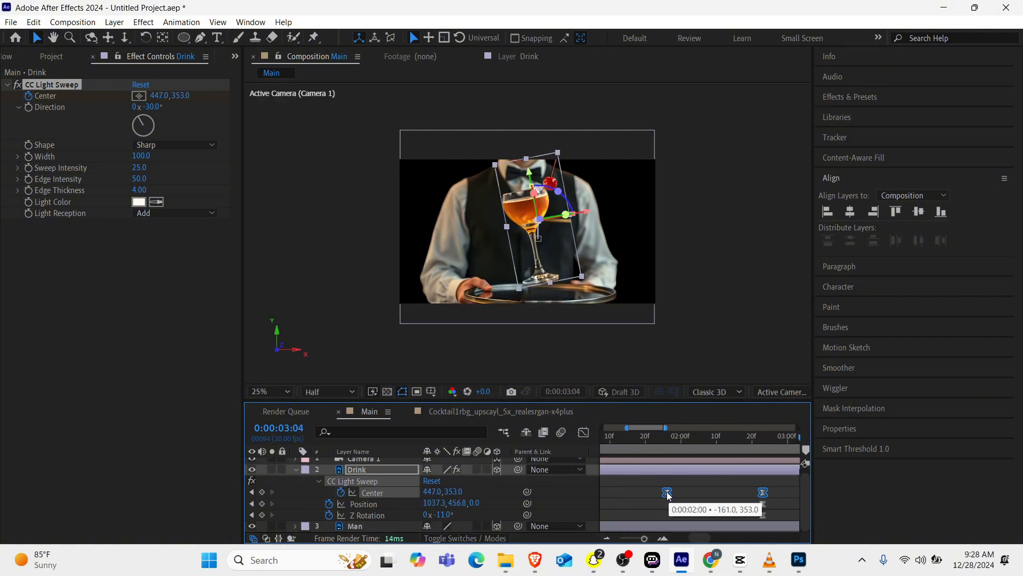
click(620, 445)
key(space)
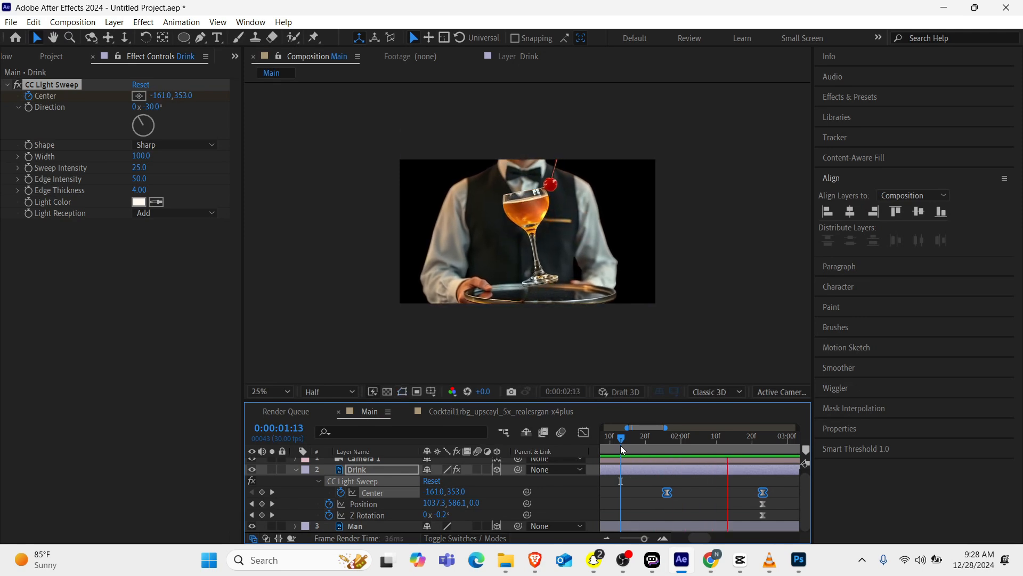
key(space)
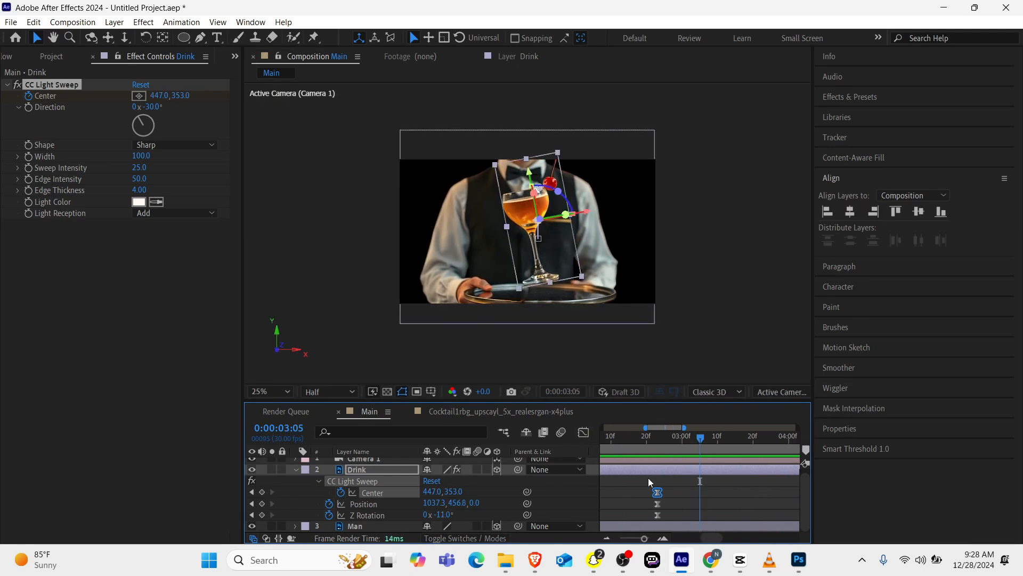
click(295, 469)
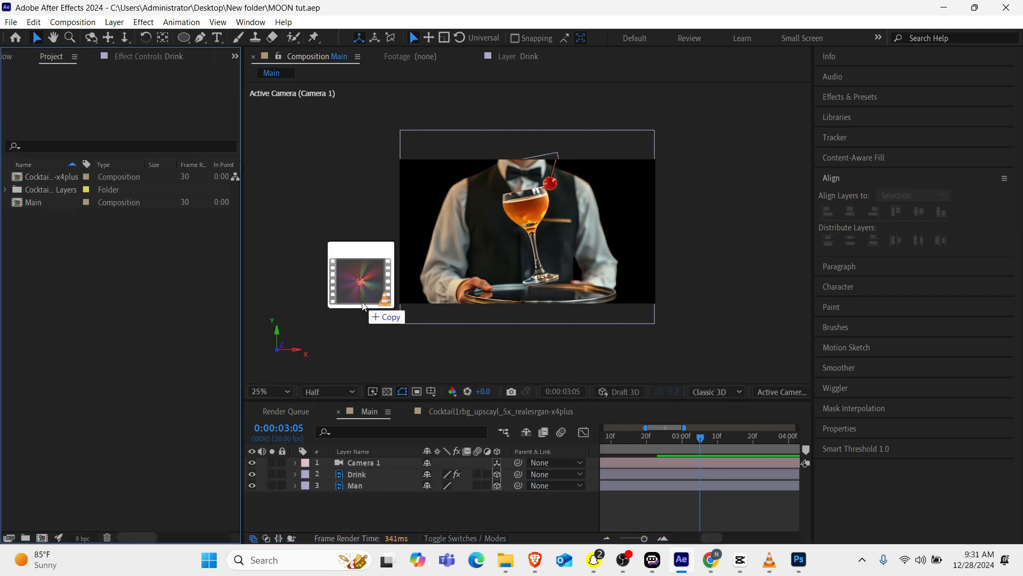
drag(362, 305, 360, 472)
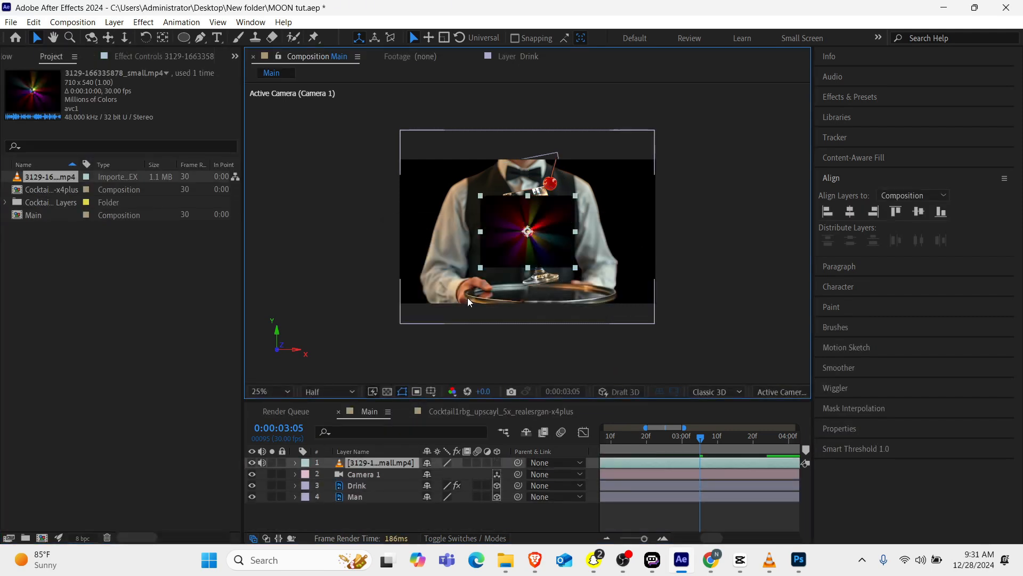
drag(379, 464, 377, 510)
key(s)
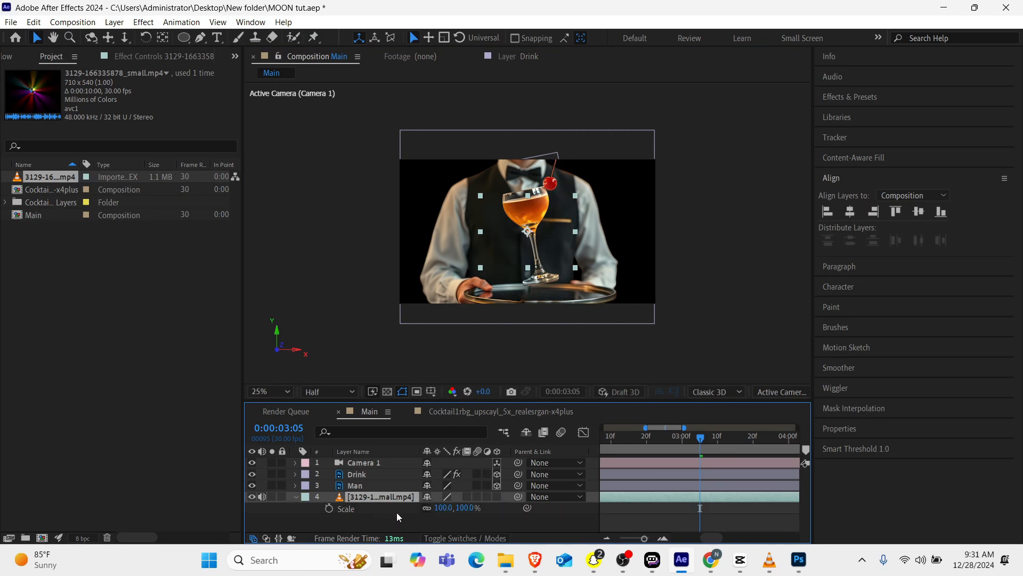
drag(442, 507, 763, 490)
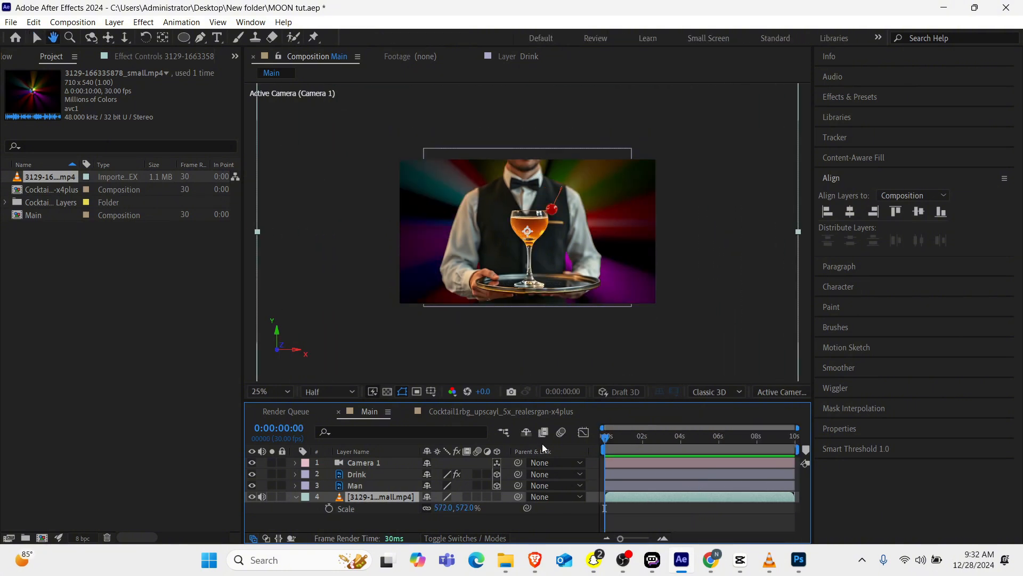
key(space)
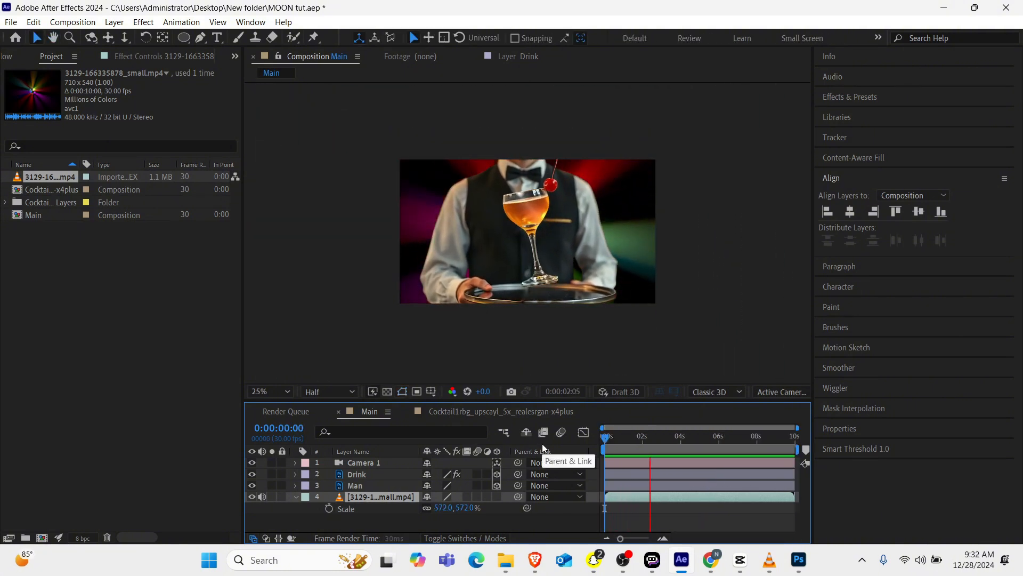
key(space)
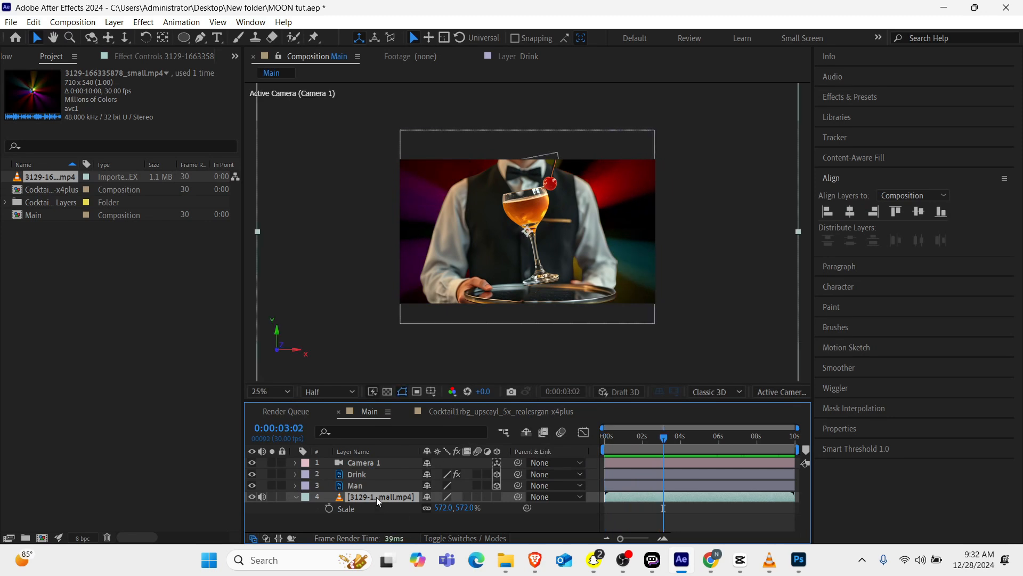
- Apply the Deep Glow effect to the background clip and collapse the layer's properties
key(ctrl+space)
text(deep)
key(Return)
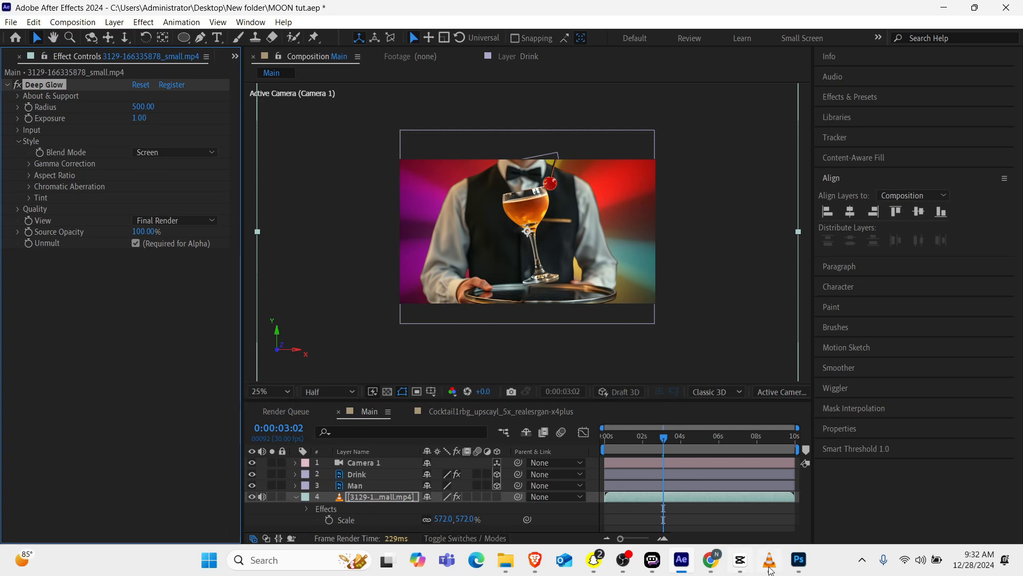
mouse_move(770, 566)
click(765, 483)
click(297, 496)
click(298, 497)
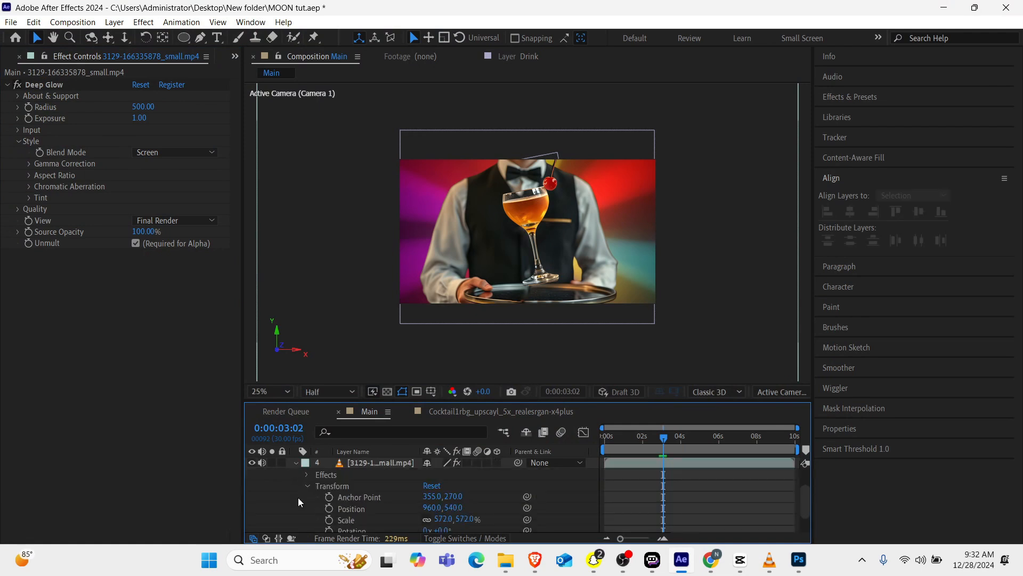
click(298, 462)
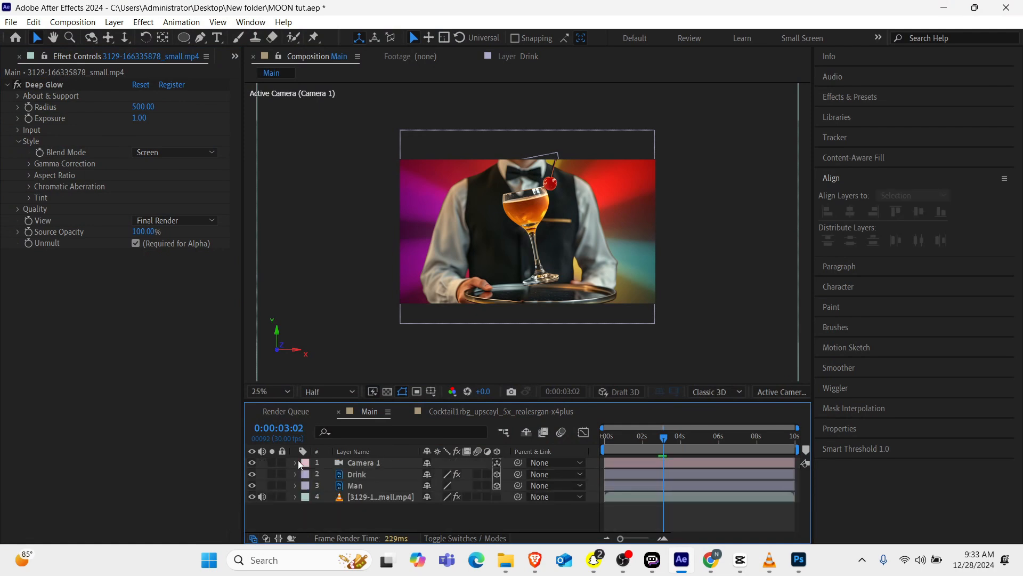
- Apply the Gaussian Blur effect to the Man layer
click(368, 486)
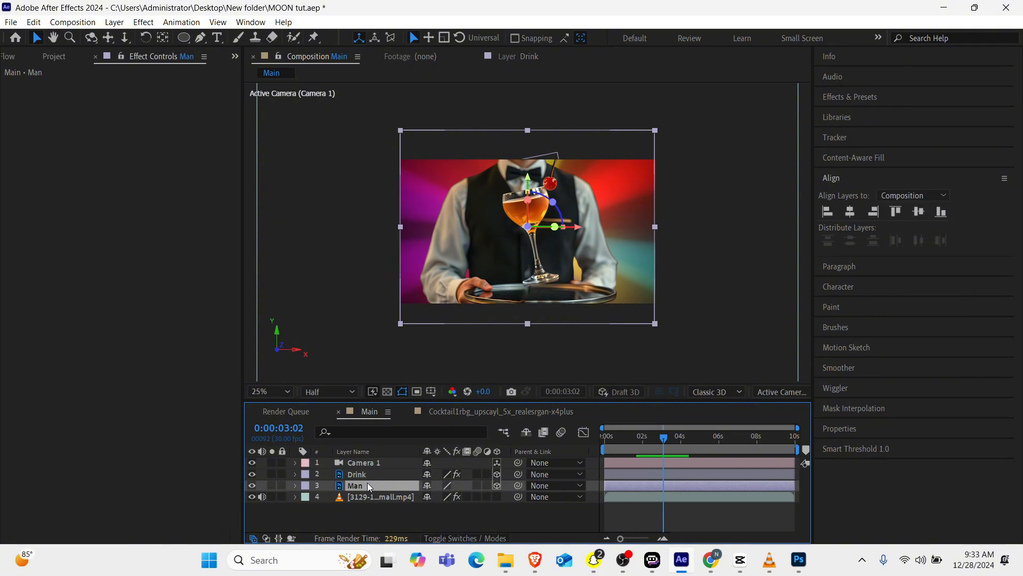
key(ctrl+space)
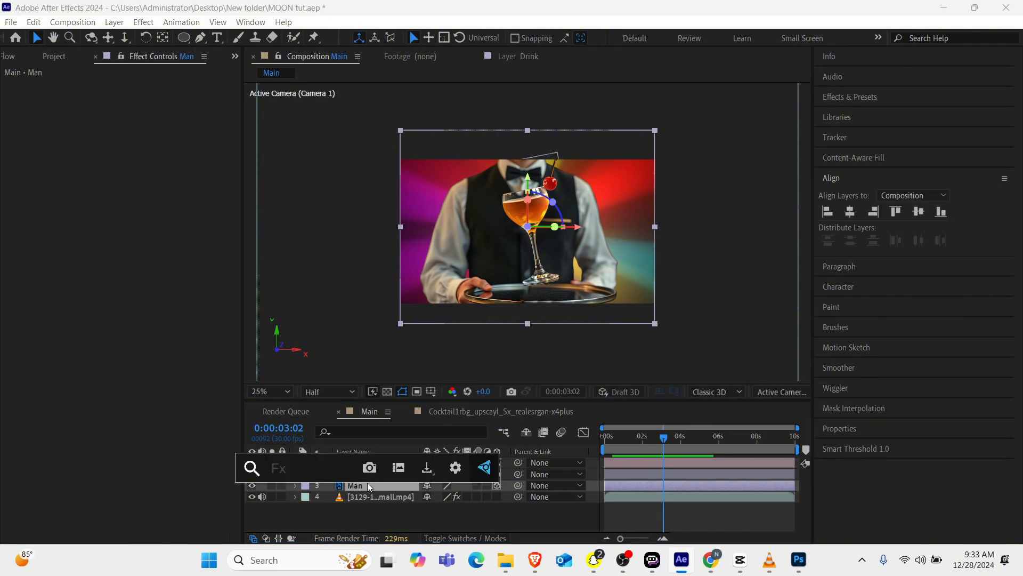
text(gaus)
key(Down)
key(Return)
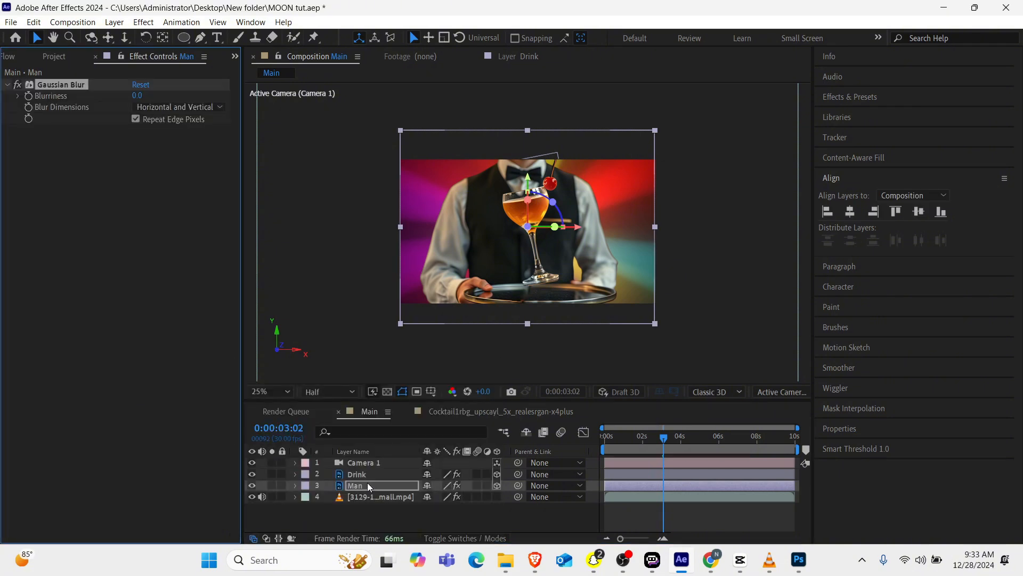
- Keyframe the Man layer's Gaussian Blur Blurriness from 0 at 0:00:01:00 to 50 at 0:00:03:12, reveal the keyframes, and preview from the start
mouse_move(638, 437)
mouse_down()
mouse_move(600, 447)
mouse_move(625, 441)
mouse_up()
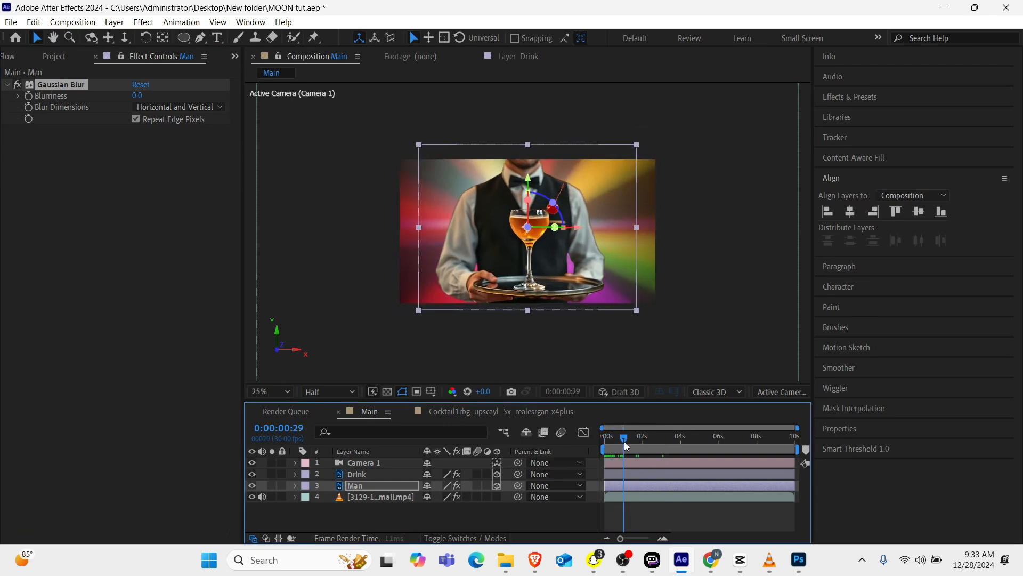
click(29, 96)
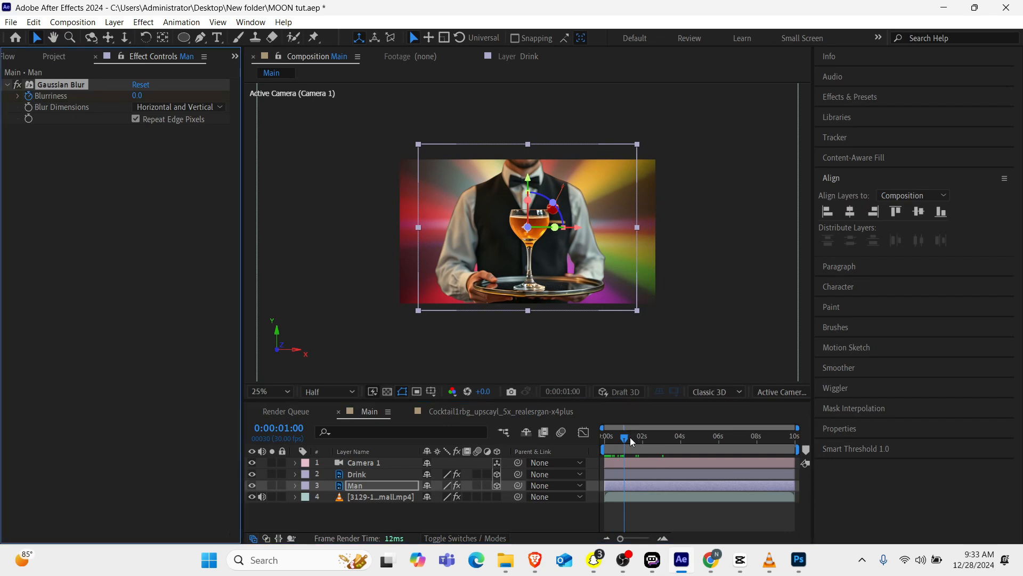
drag(630, 437, 671, 440)
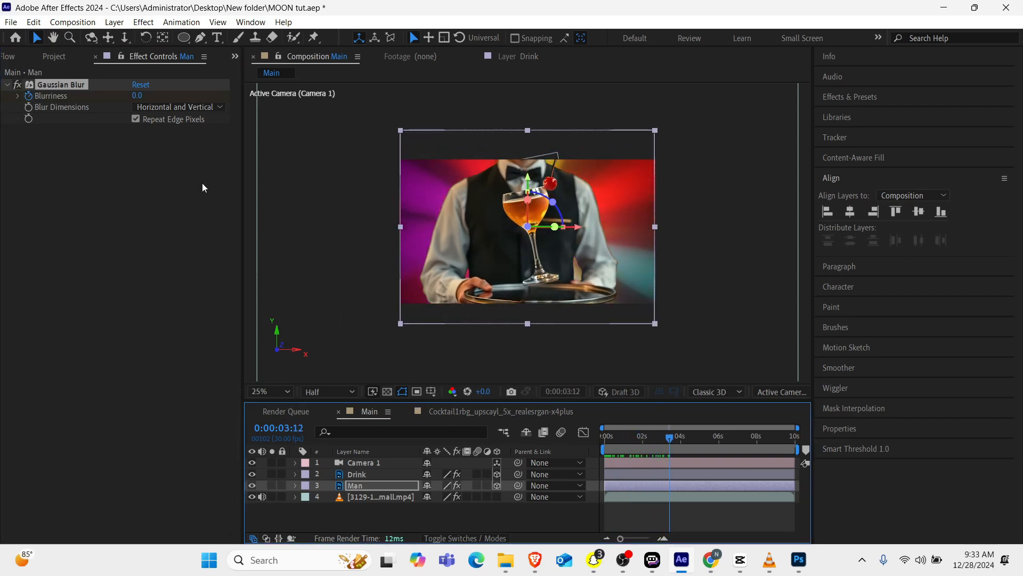
click(136, 95)
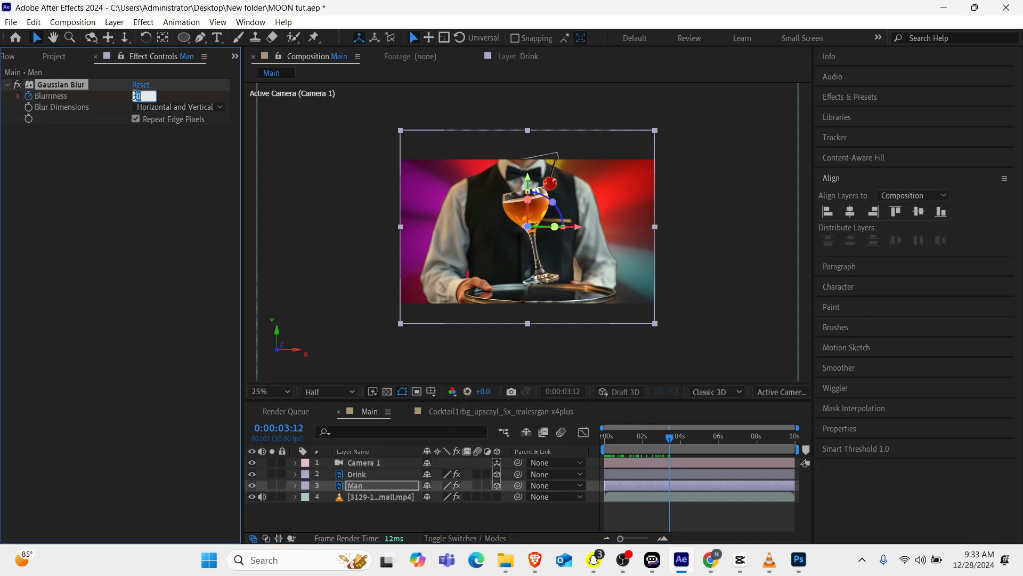
text(50)
key(Return)
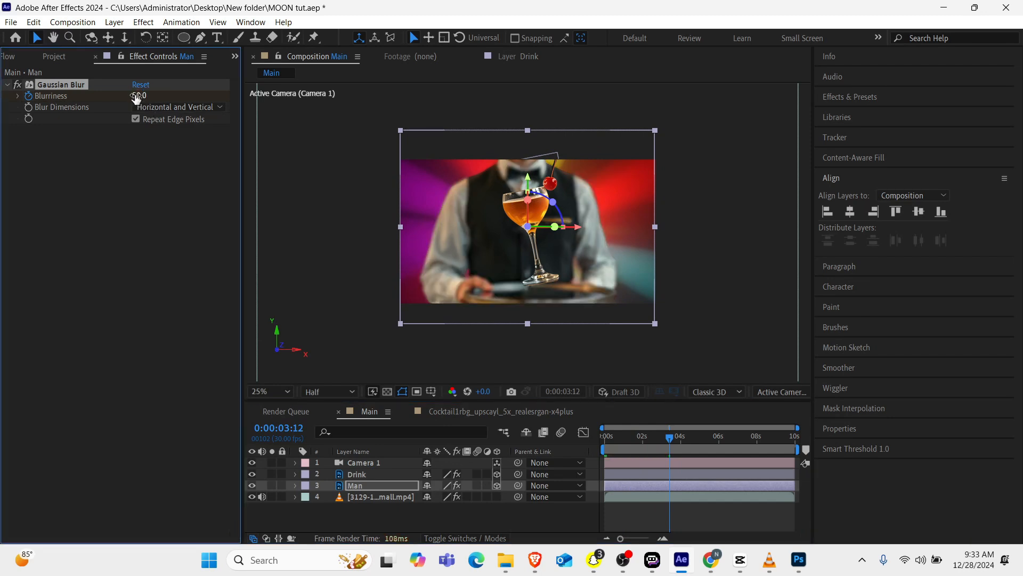
key(u)
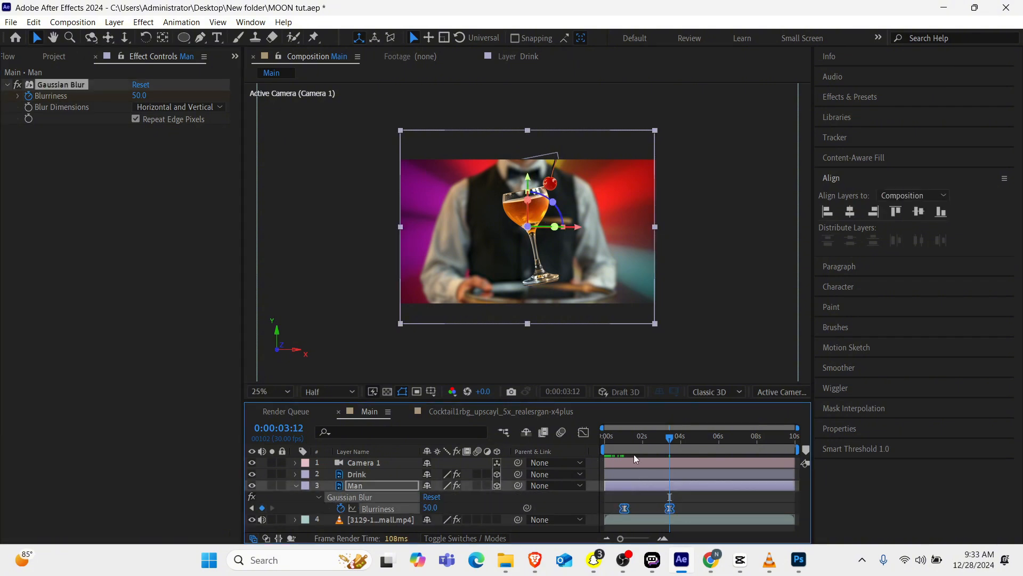
drag(647, 436, 522, 439)
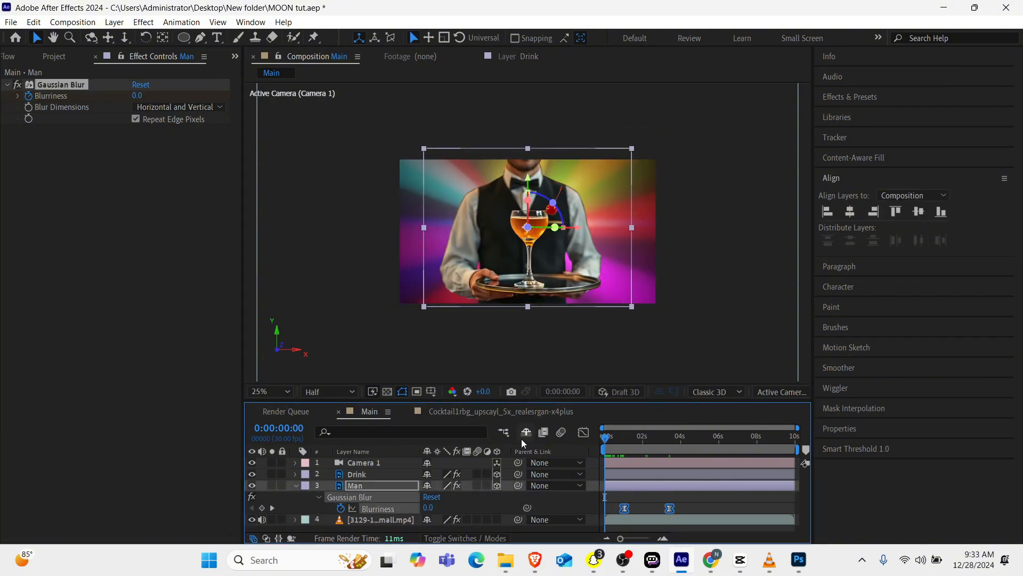
key(space)
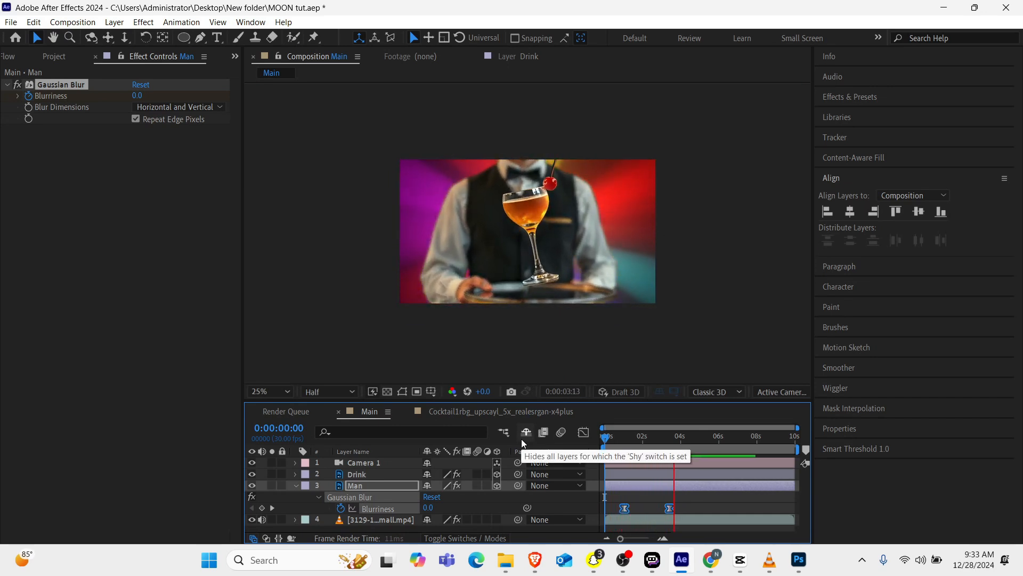
key(space)
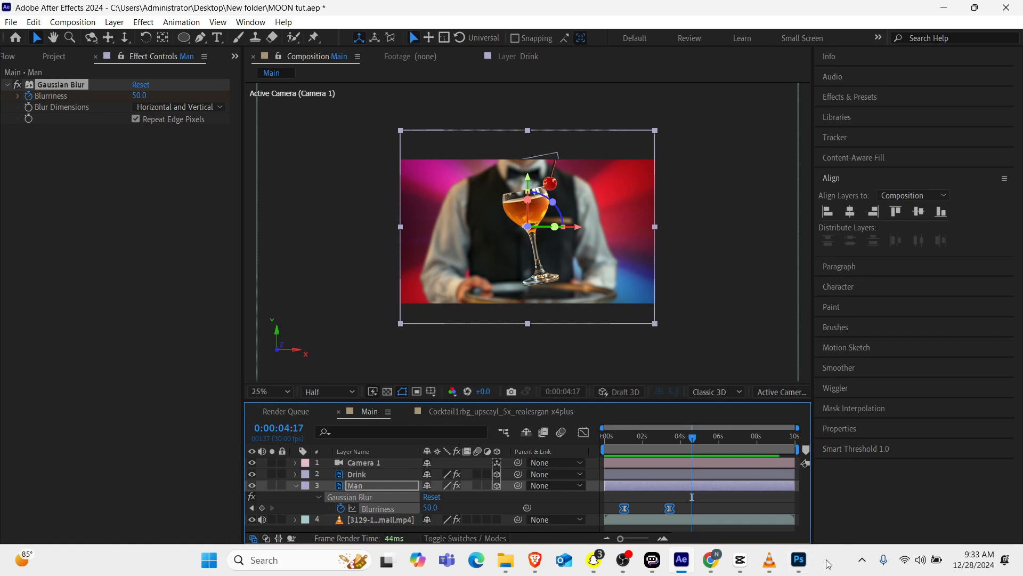
- Switch to VLC media player to play a short part of the reference video, and return to After Effects
mouse_move(769, 560)
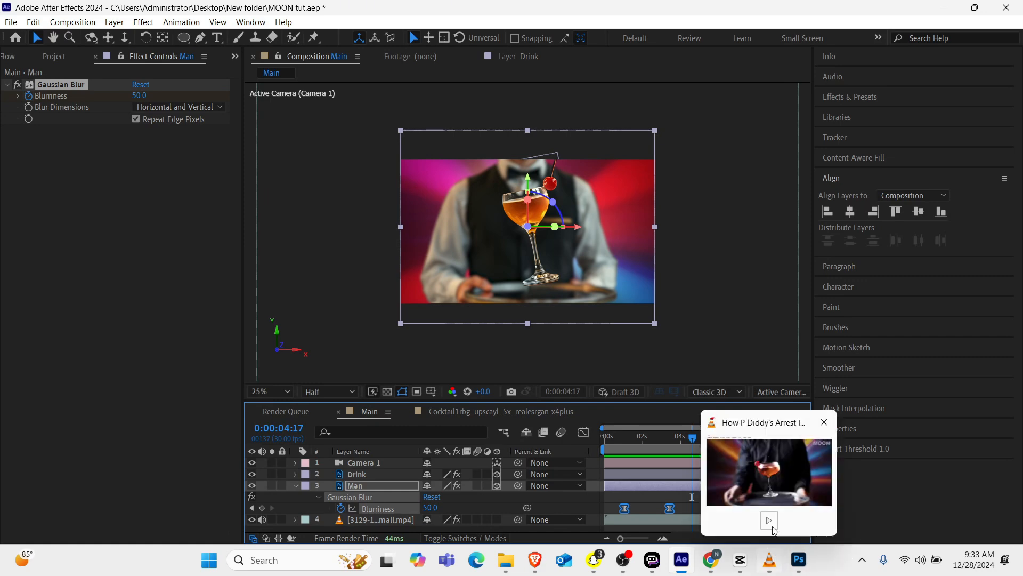
click(766, 485)
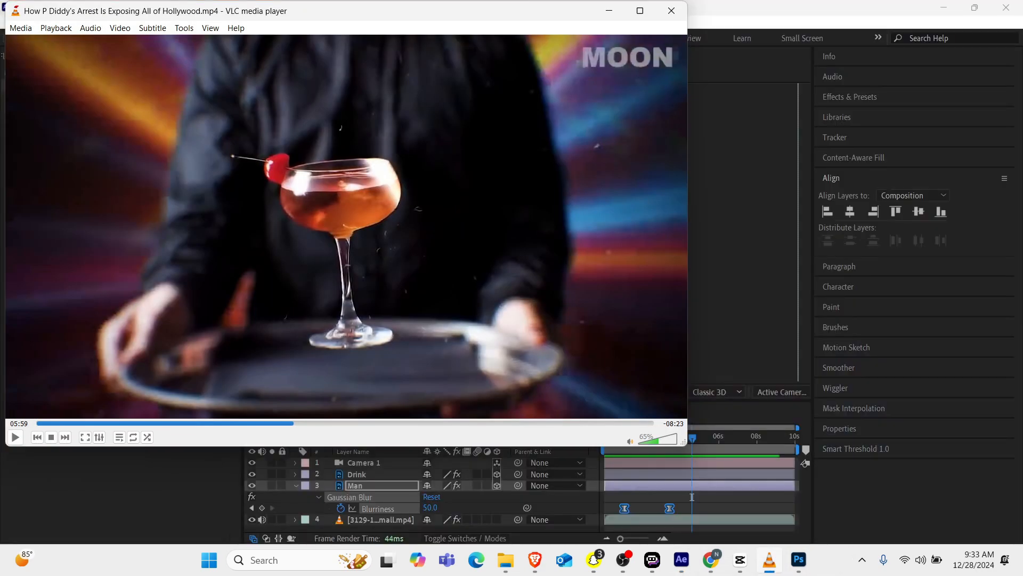
key(space)
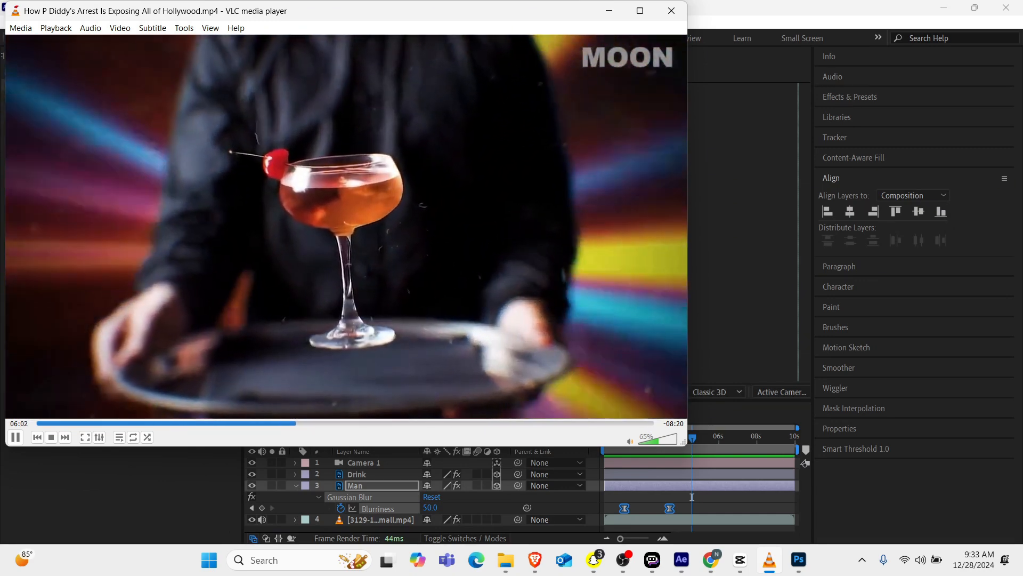
key(space)
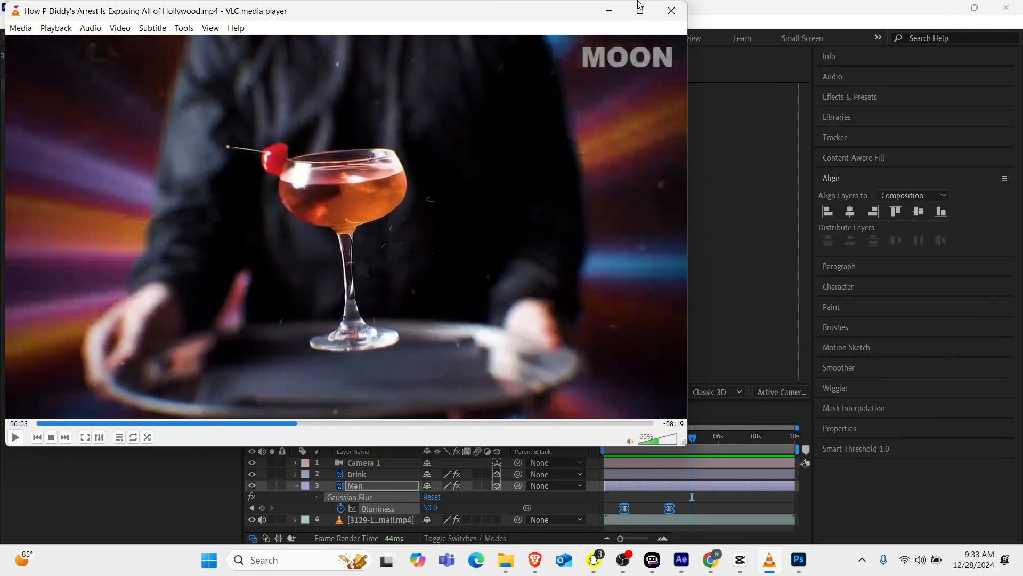
click(599, 19)
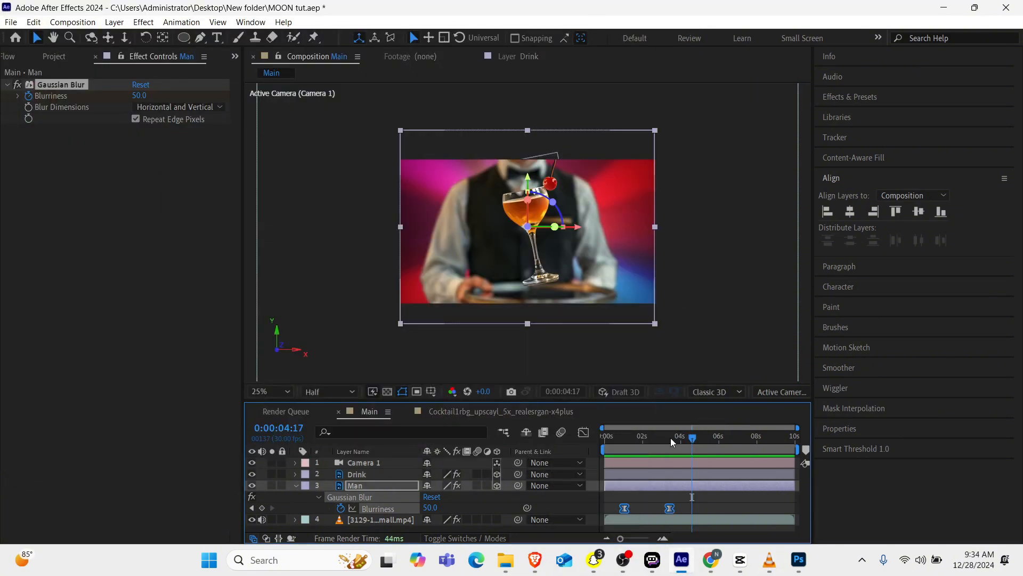
- Preview the blur animation from 0:00:01:04 and collapse the Man layer's properties
drag(671, 437, 626, 440)
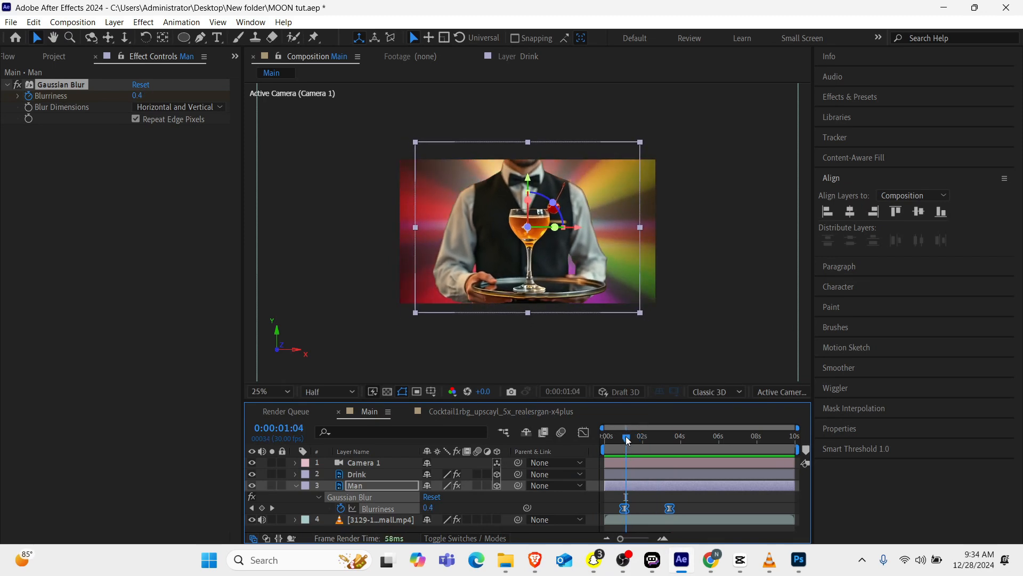
key(space)
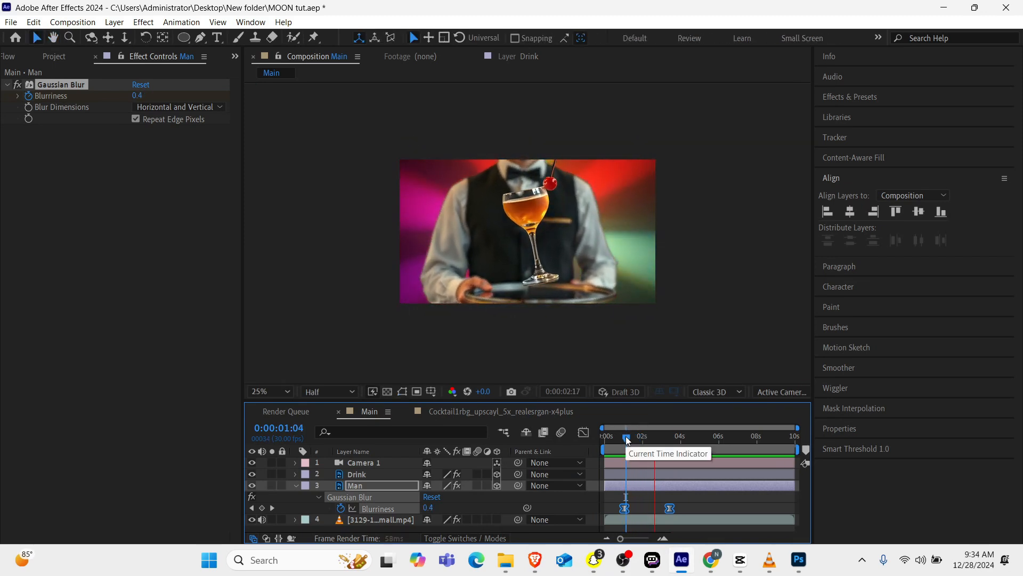
key(space)
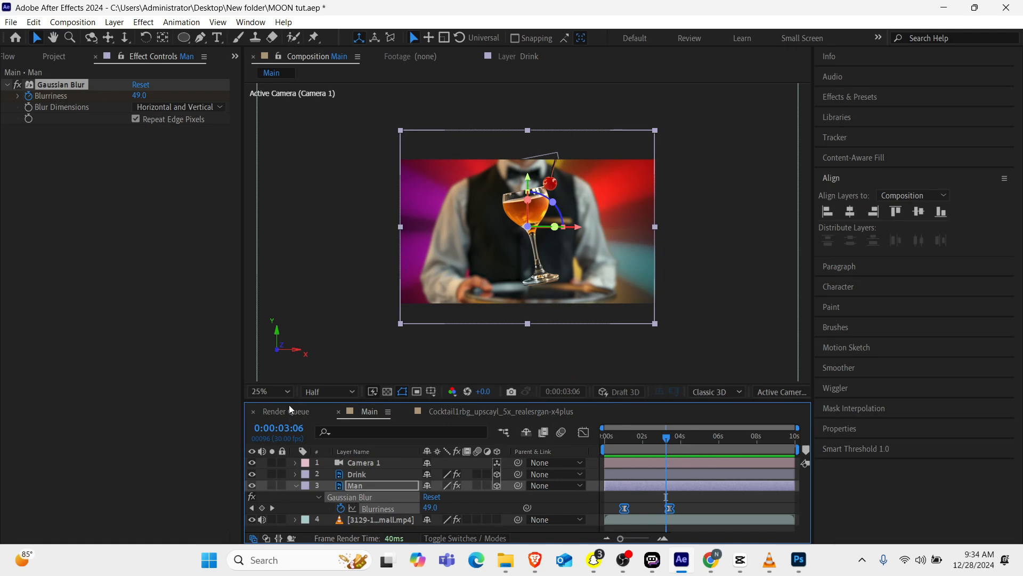
click(296, 485)
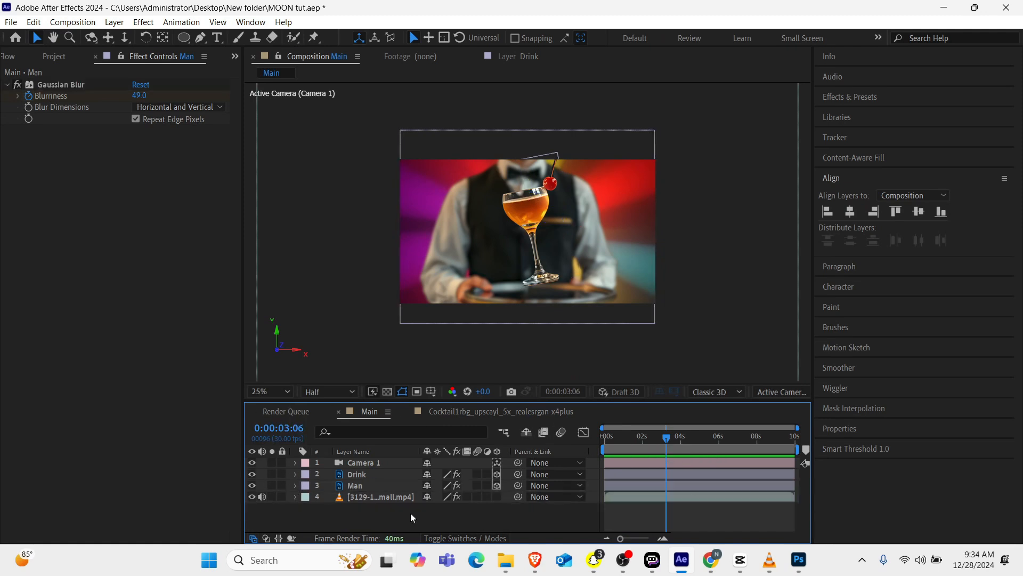
- Reveal the Drink layer's keyframes, adjust the vertical Position at its last keyframe, and preview from 0:00:00:21
click(543, 240)
key(u)
click(252, 508)
drag(458, 508, 473, 508)
drag(658, 437, 617, 438)
key(space)
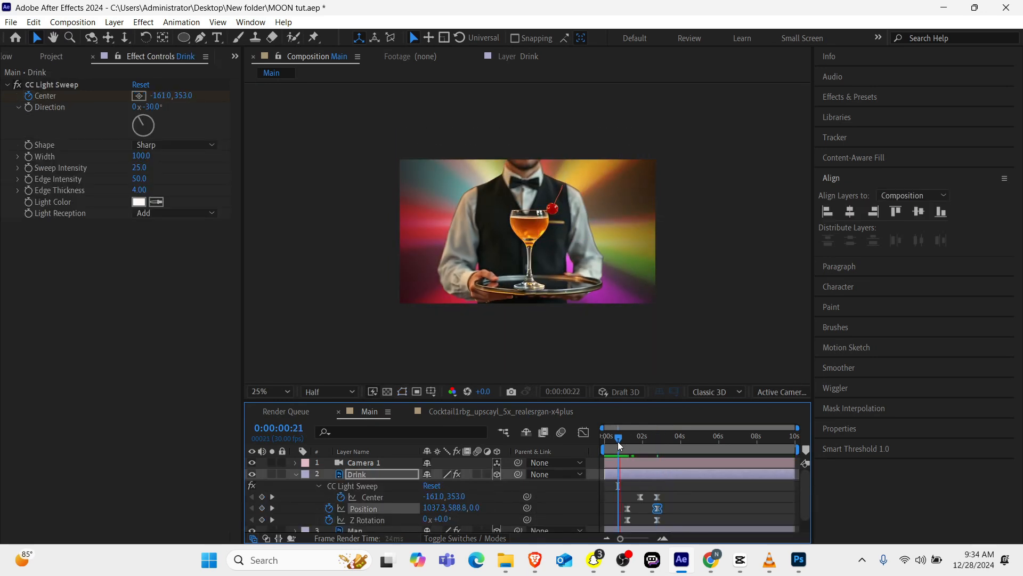
- Undo the last Position change on the Drink layer and move its final Position keyframe earlier, near the last Center and Z Rotation keyframes
click(667, 437)
drag(458, 508, 447, 519)
key(ctrl+z)
drag(667, 437, 663, 437)
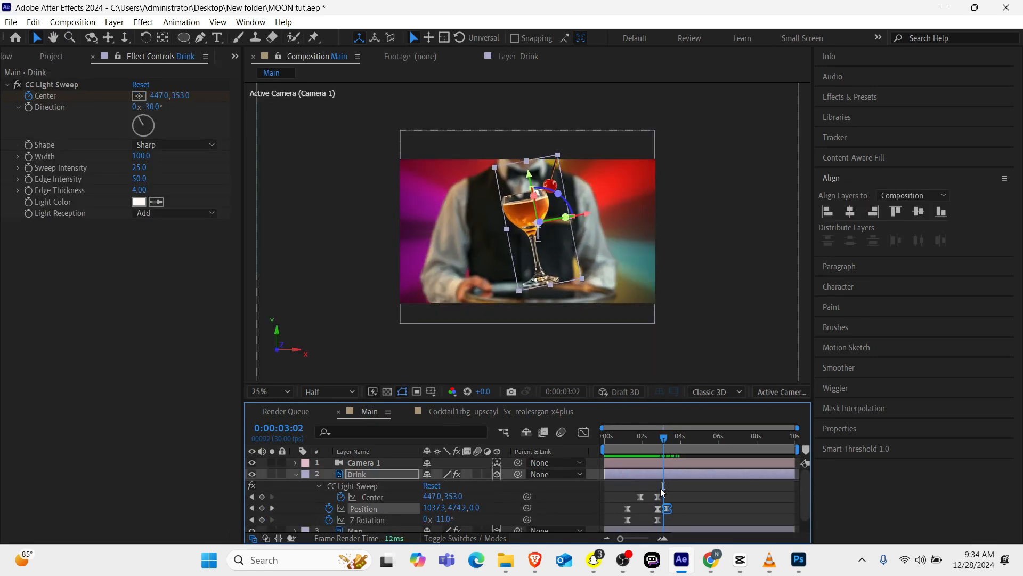
drag(667, 509, 659, 509)
click(252, 508)
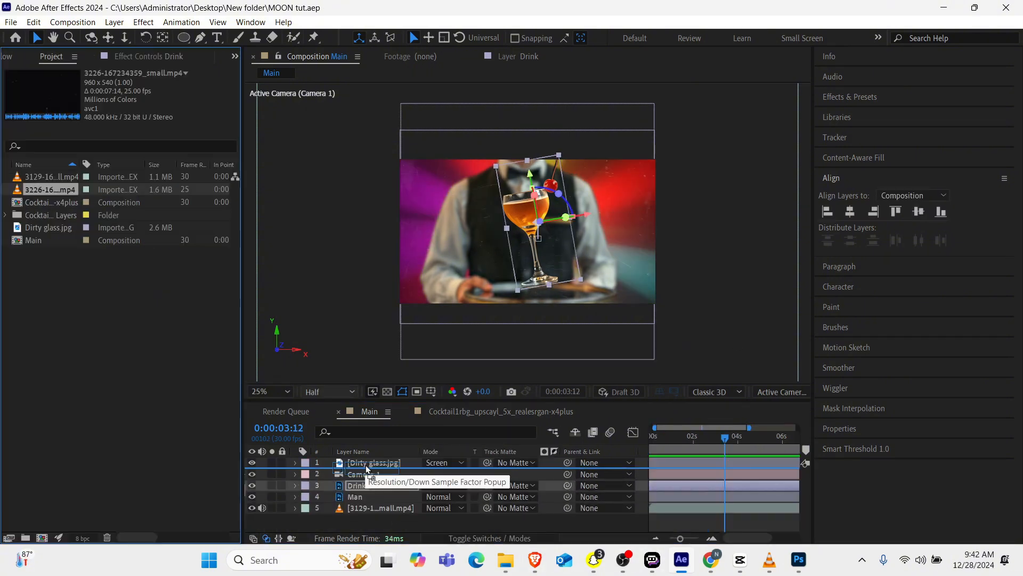
drag(366, 465, 369, 461)
click(371, 475)
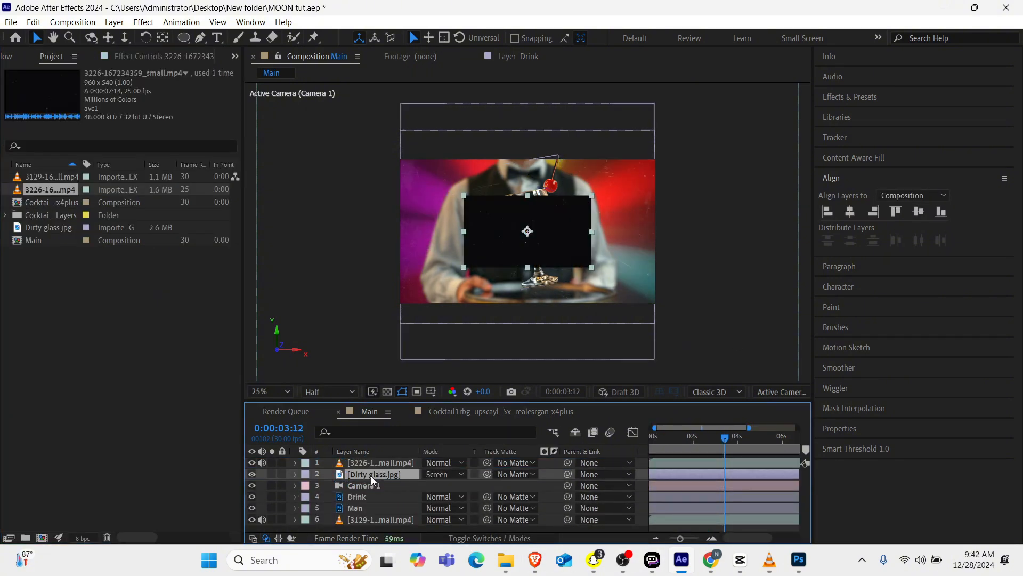
click(252, 473)
click(252, 474)
click(252, 474)
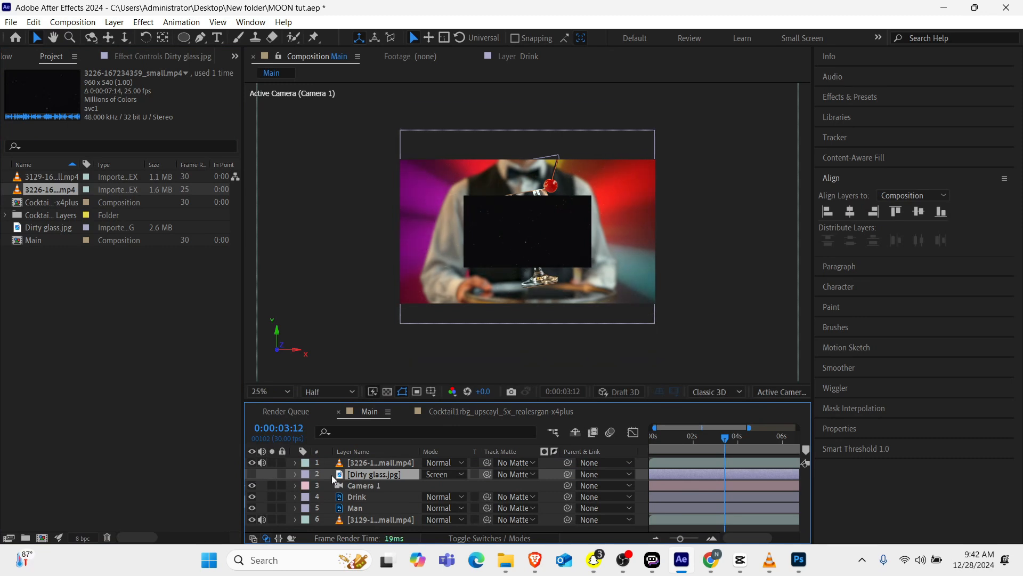
click(372, 462)
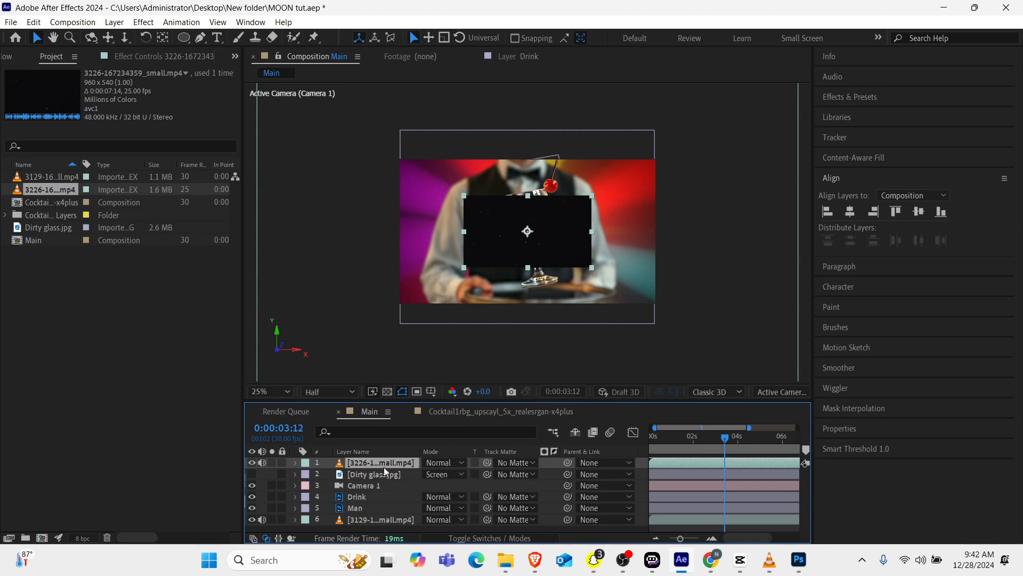
key(s)
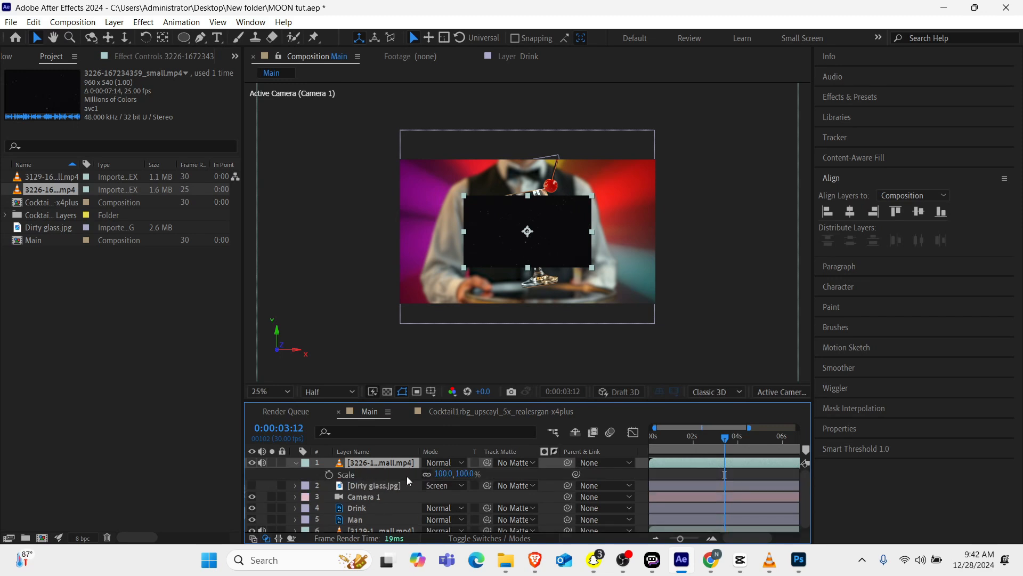
drag(444, 474, 629, 464)
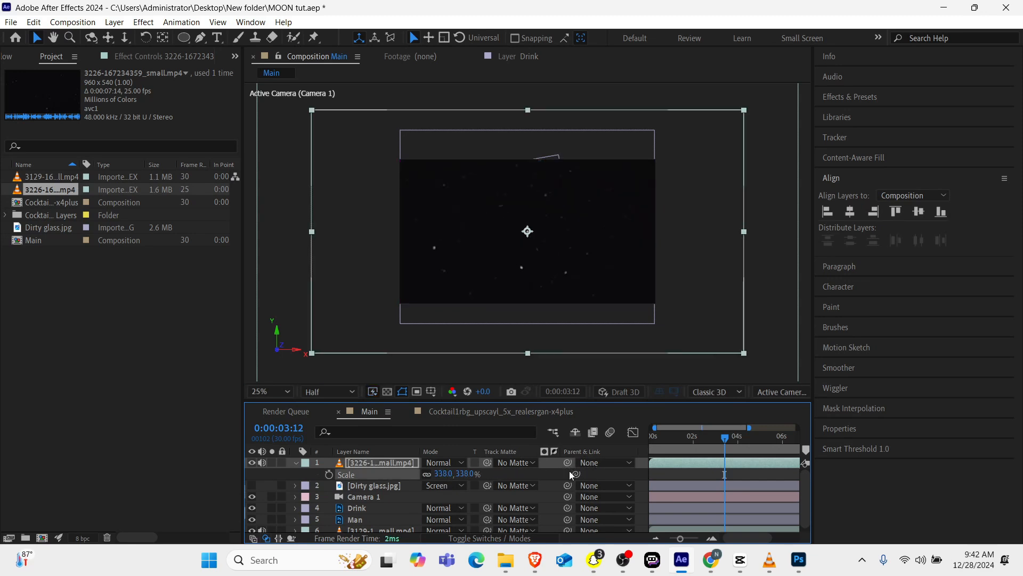
mouse_move(442, 476)
mouse_down()
mouse_move(426, 474)
mouse_move(448, 486)
mouse_up()
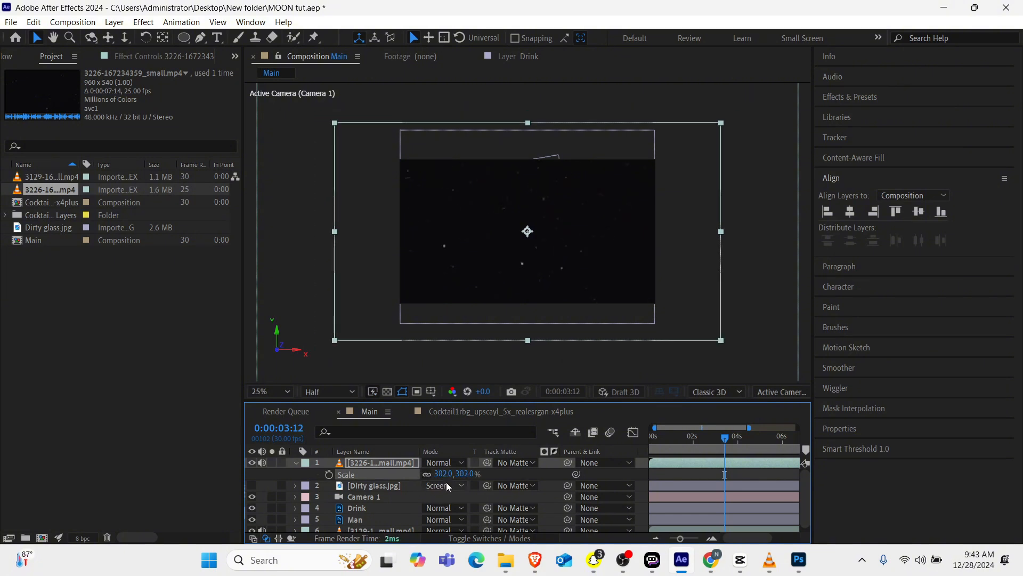
right_click(365, 462)
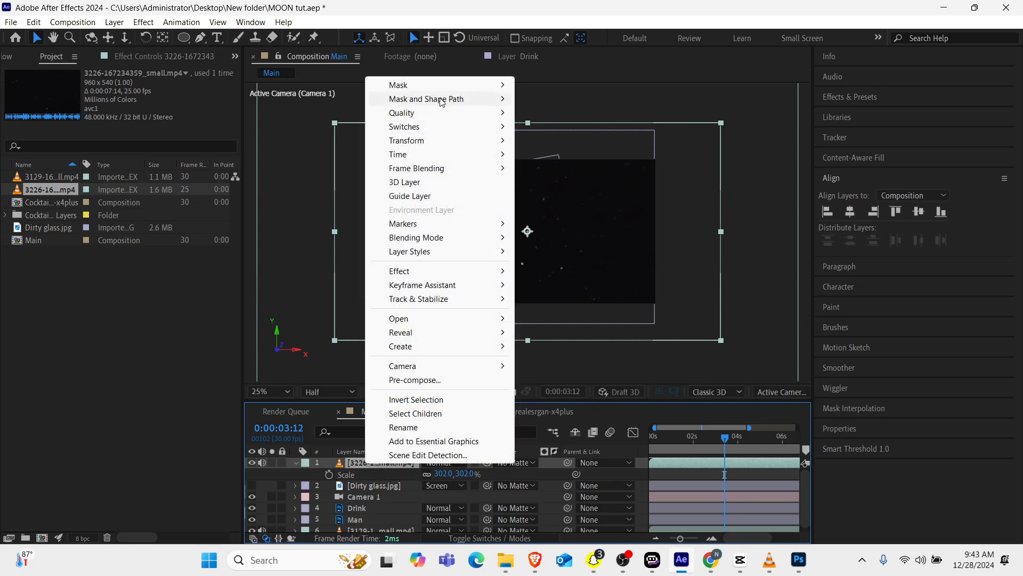
mouse_move(429, 154)
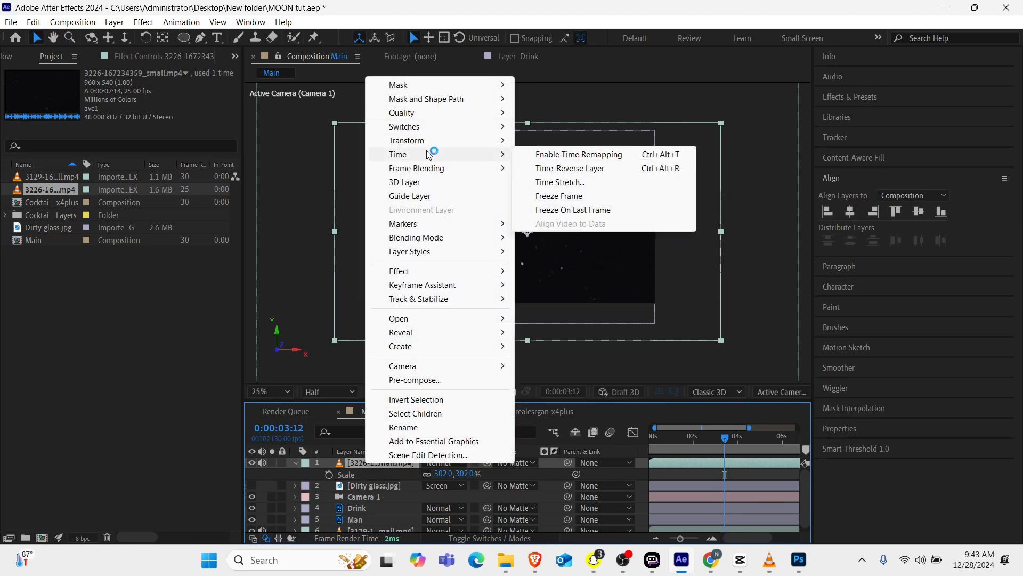
click(580, 182)
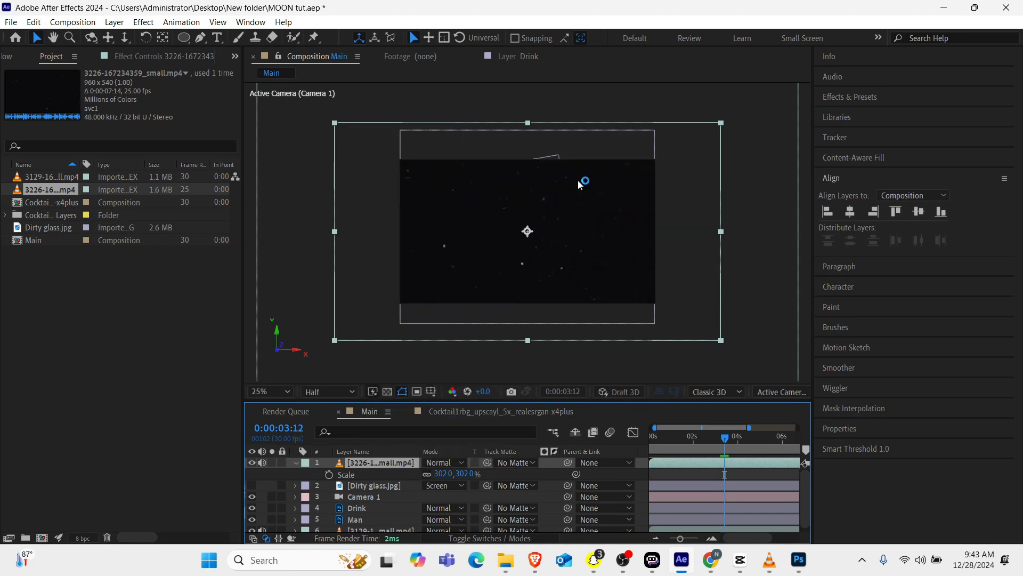
text(300)
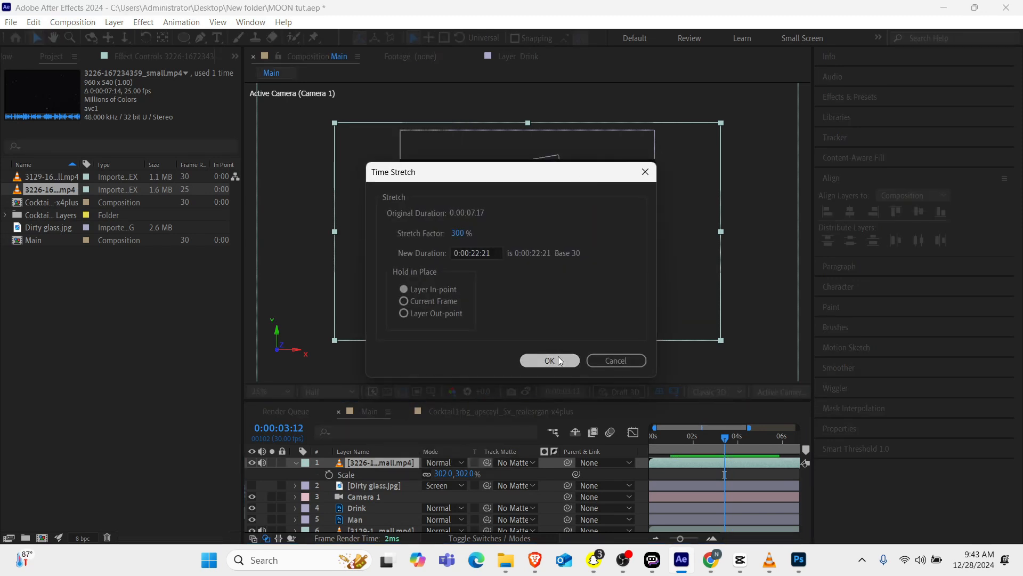
click(559, 360)
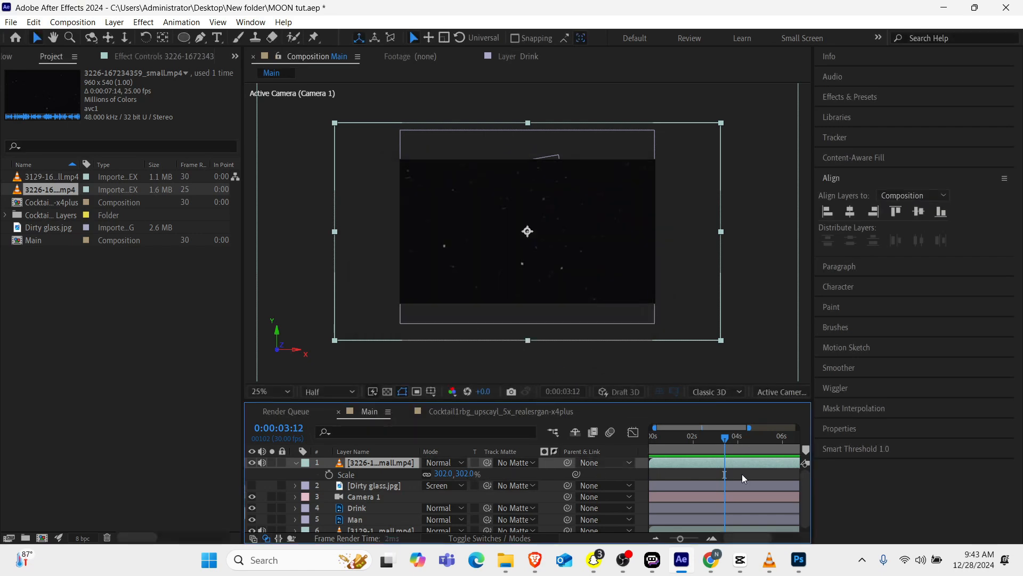
scroll(742, 475, right, 5)
scroll(741, 474, left, 5)
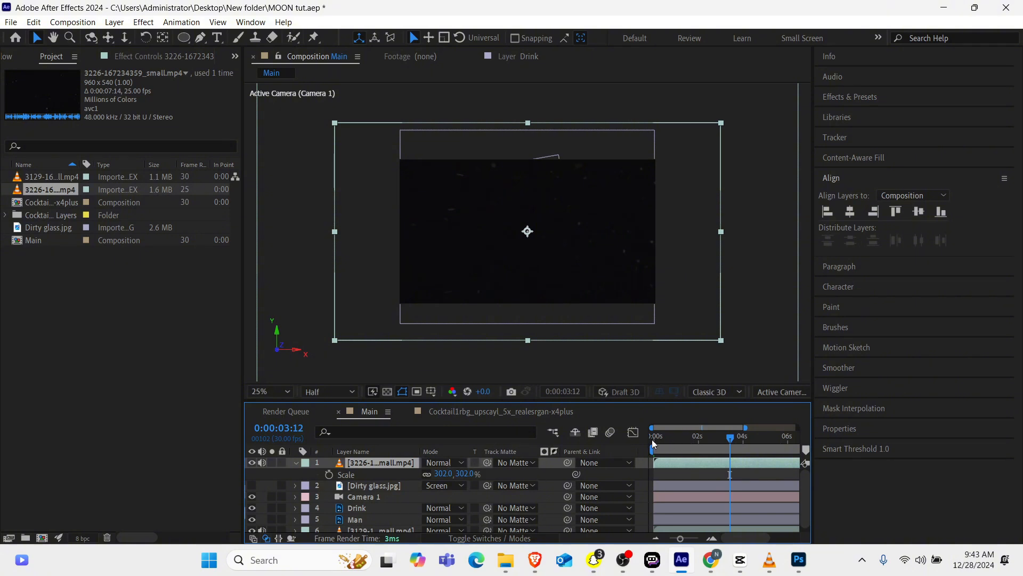
key(Home)
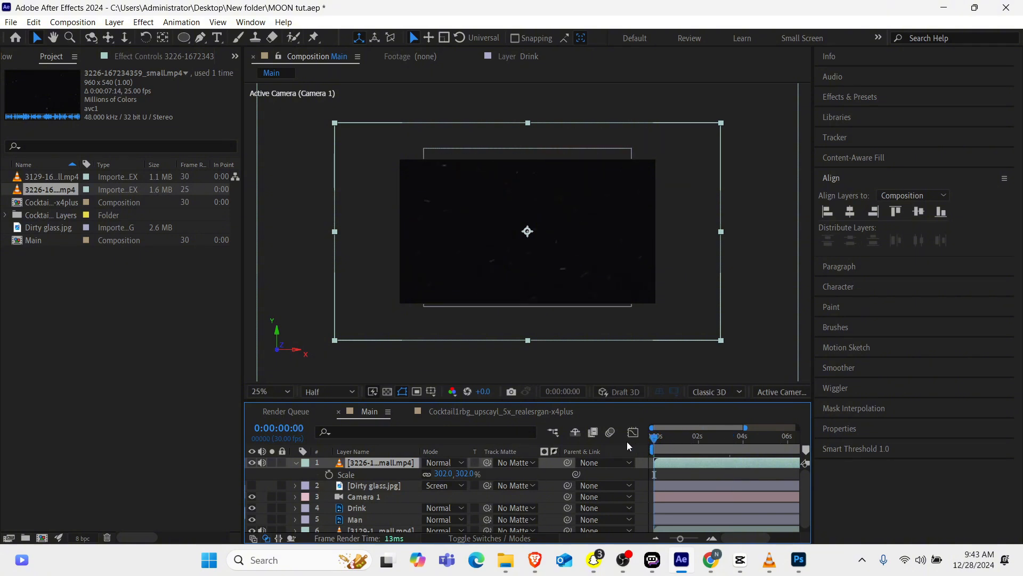
click(449, 461)
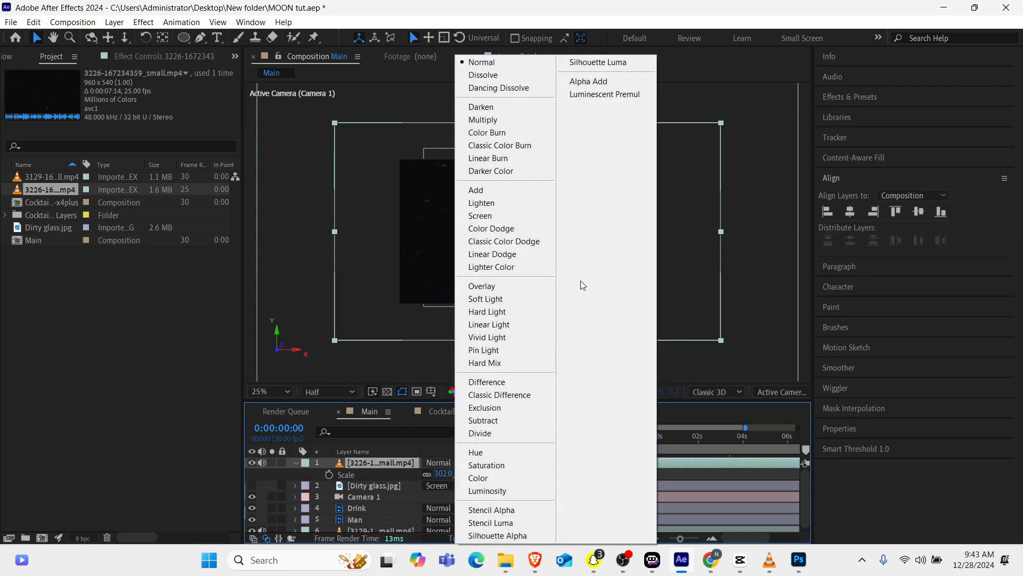
click(491, 191)
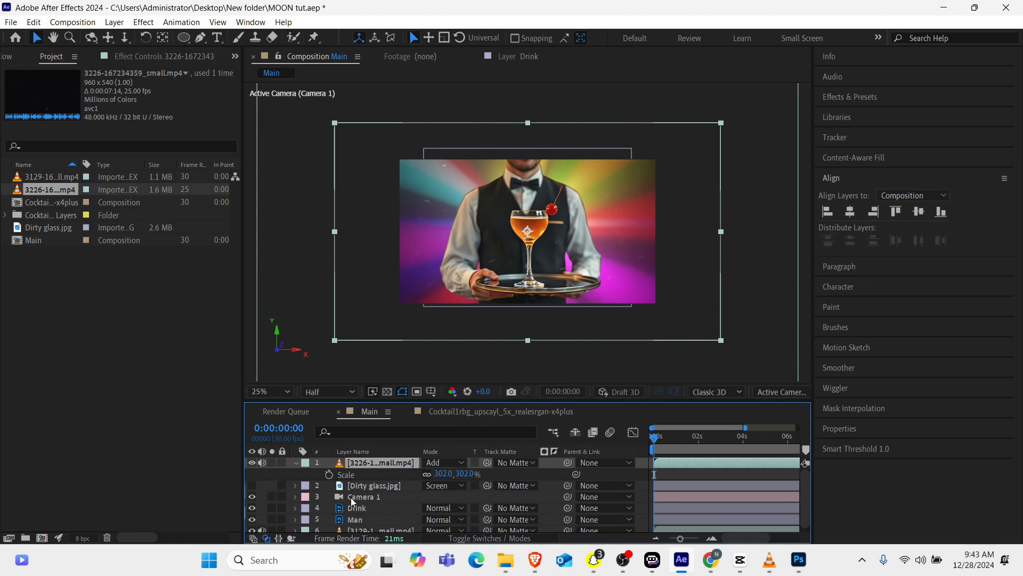
key(space)
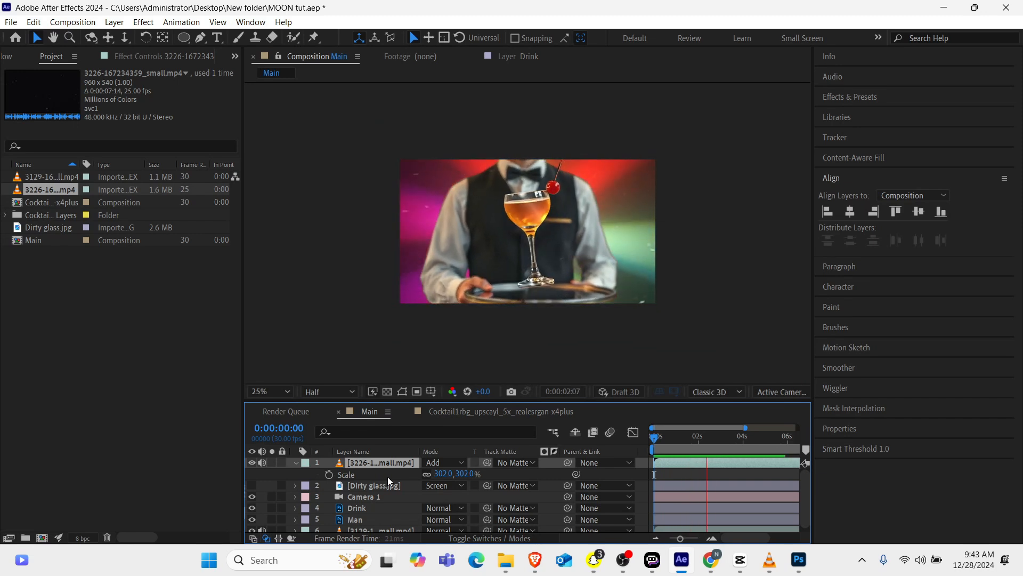
key(space)
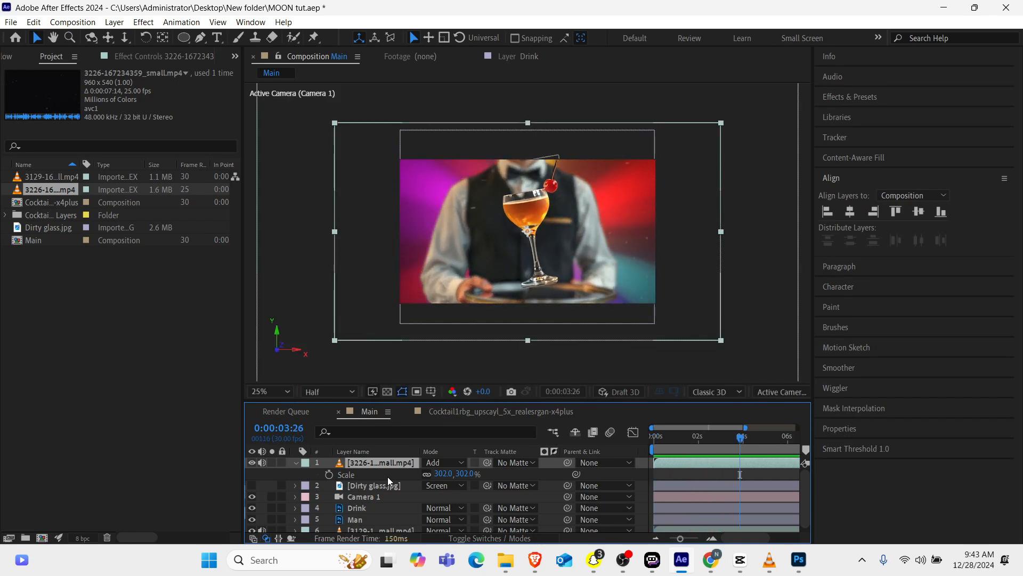
right_click(672, 462)
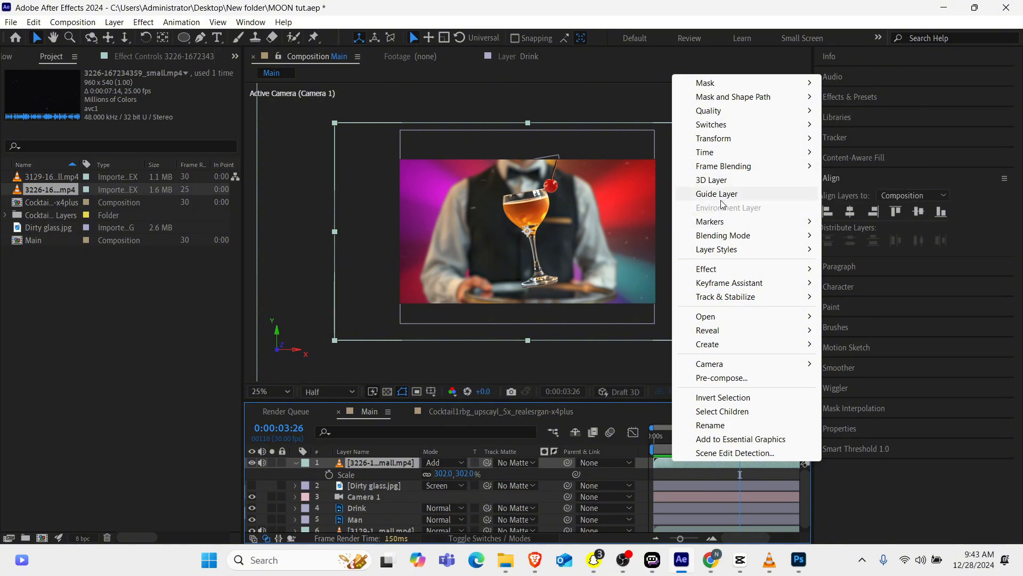
mouse_move(722, 302)
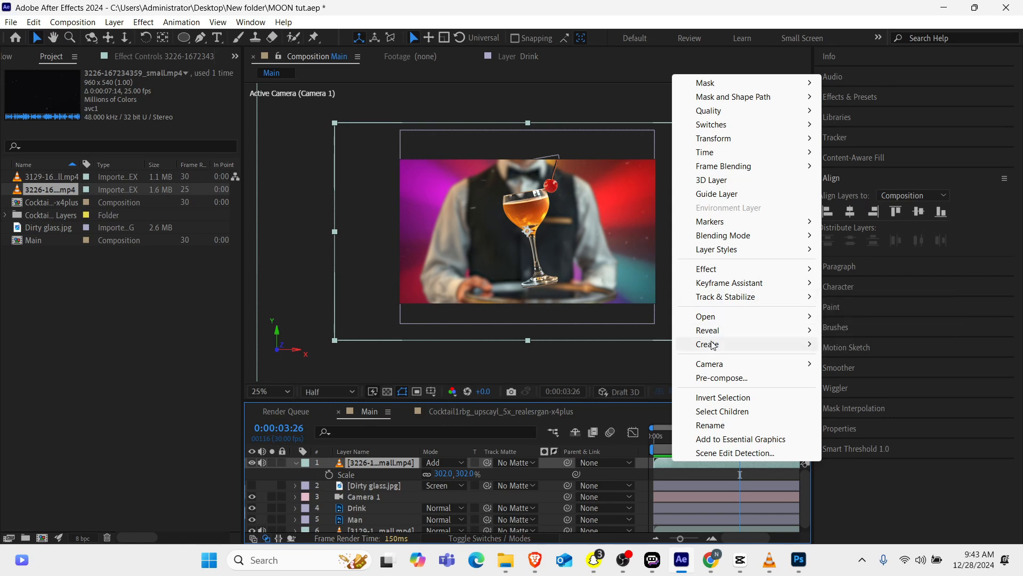
mouse_move(722, 155)
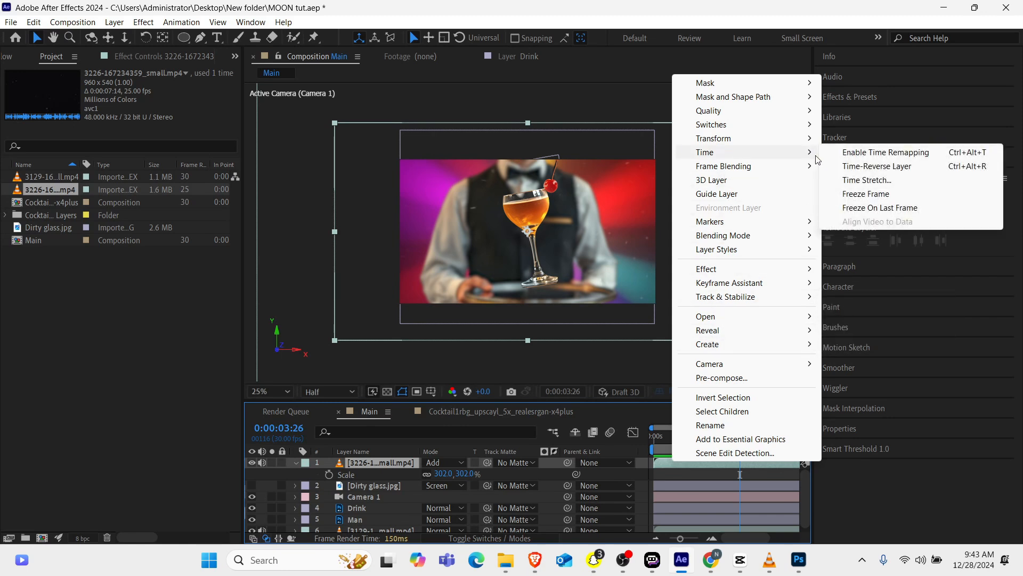
click(873, 194)
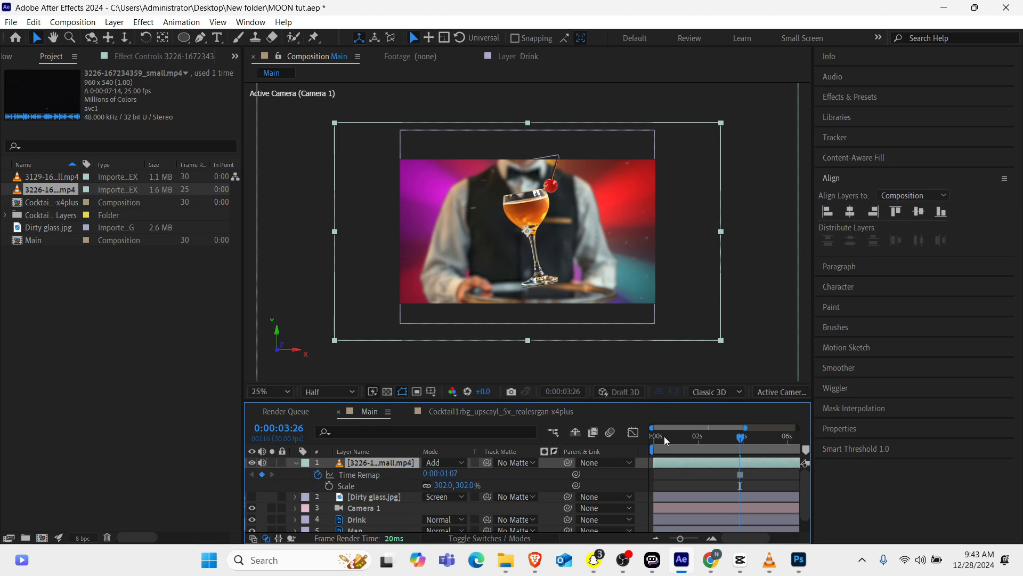
drag(664, 436, 654, 436)
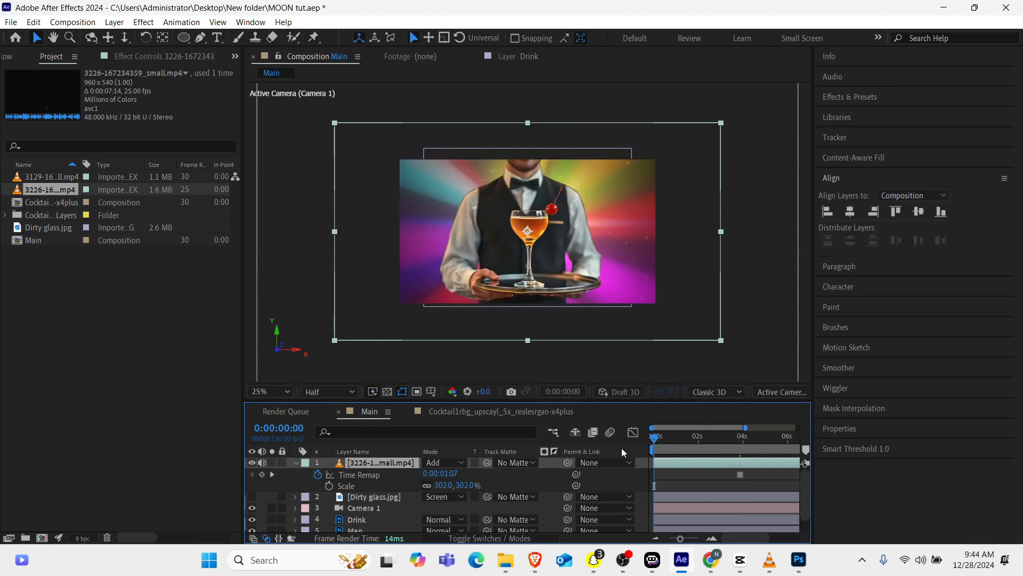
key(space)
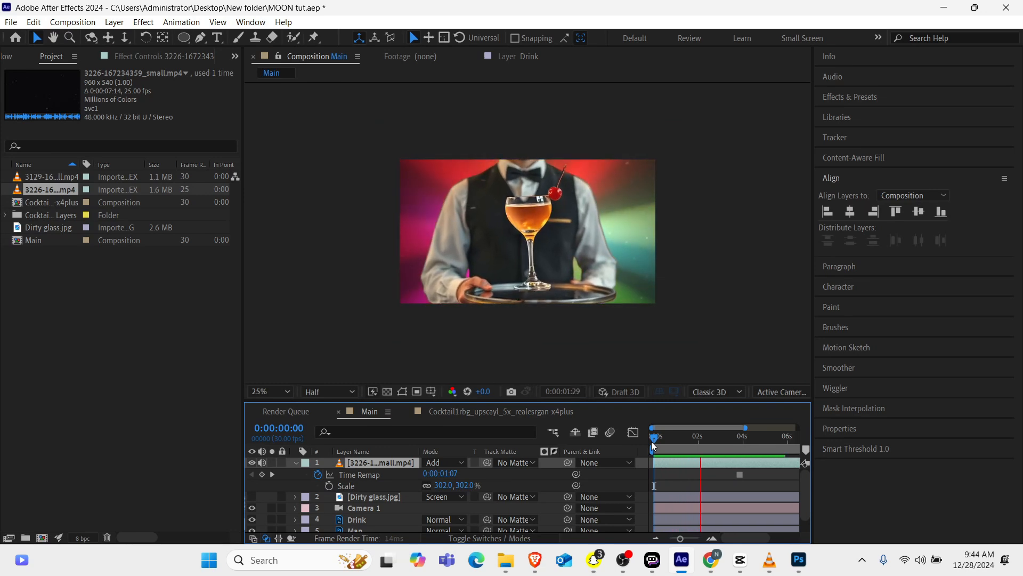
key(space)
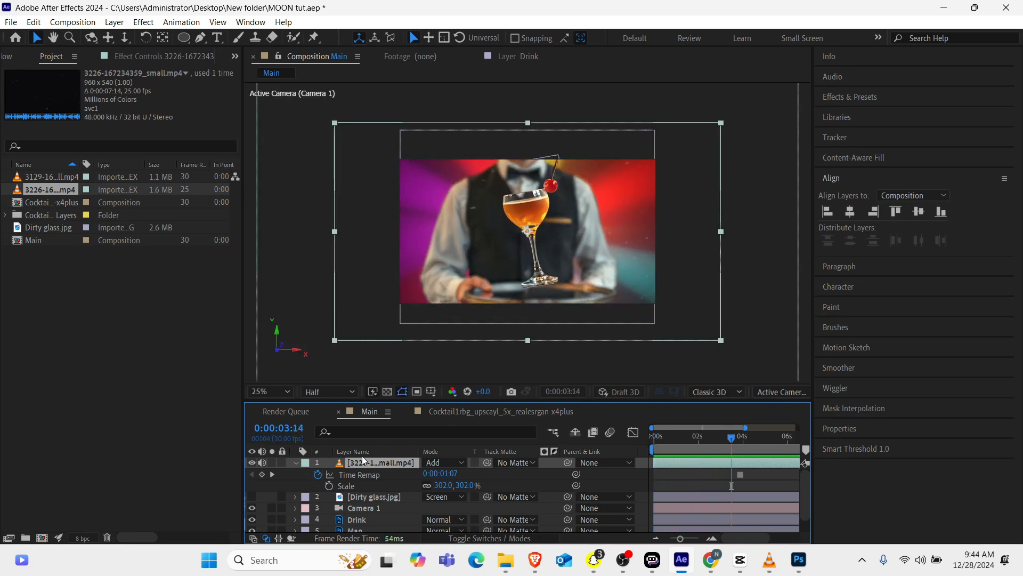
click(443, 464)
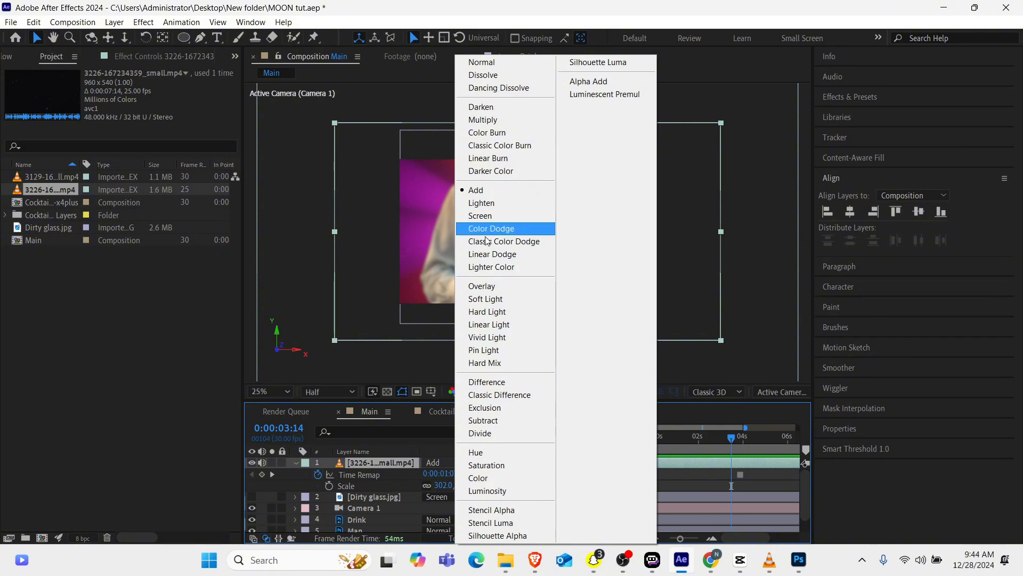
click(491, 219)
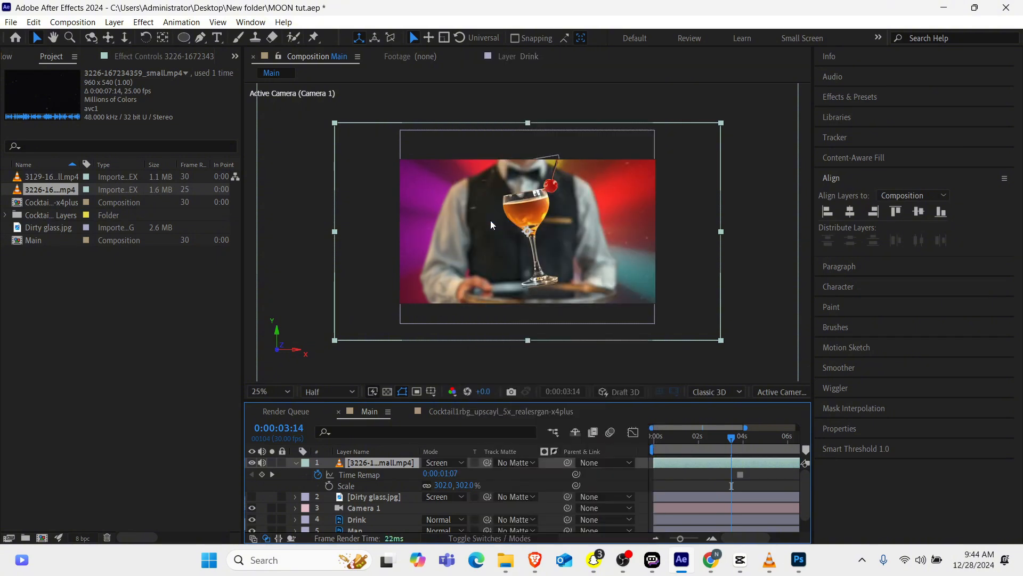
drag(727, 438, 629, 444)
key(space)
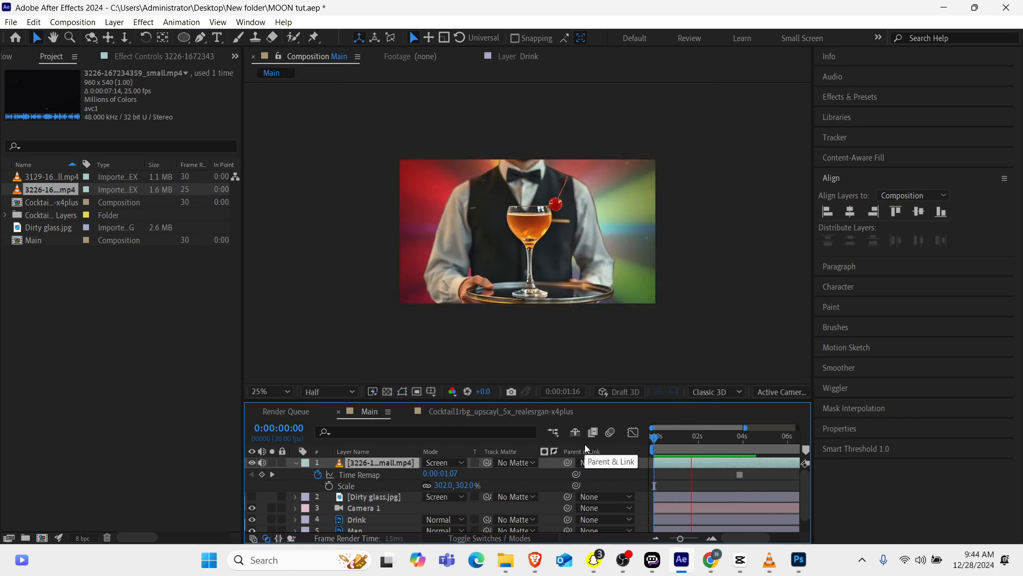
key(space)
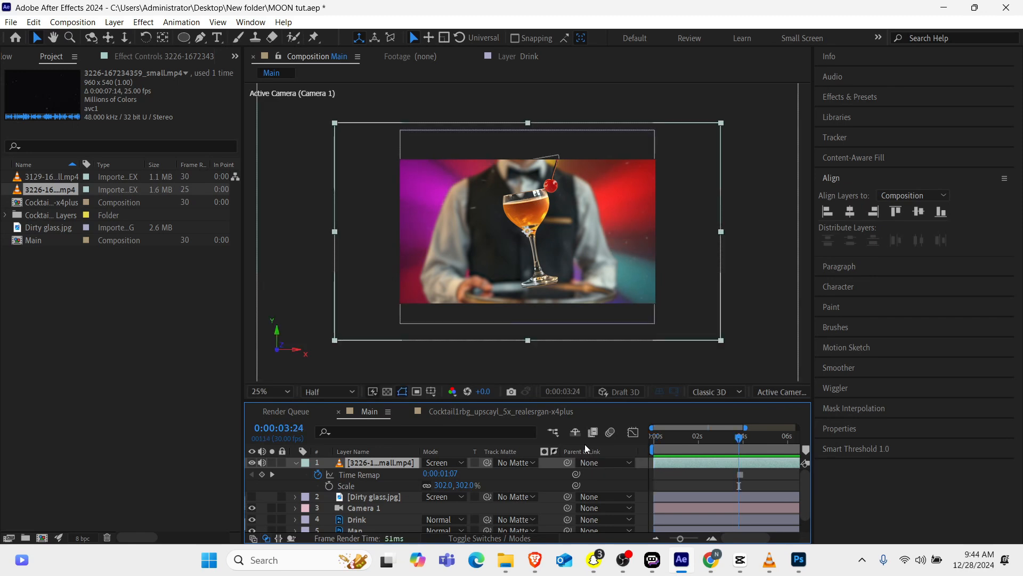
click(298, 462)
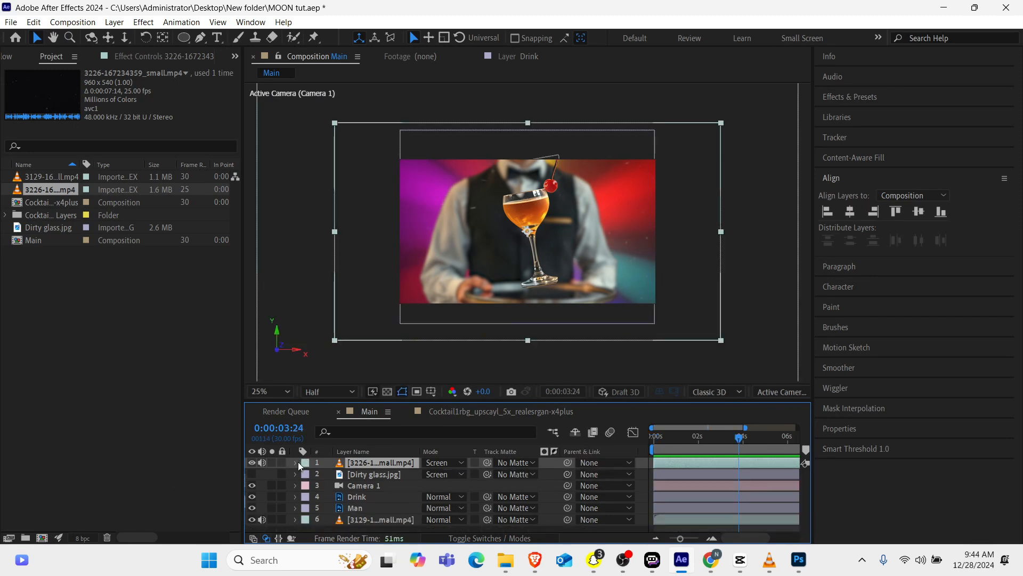
click(392, 474)
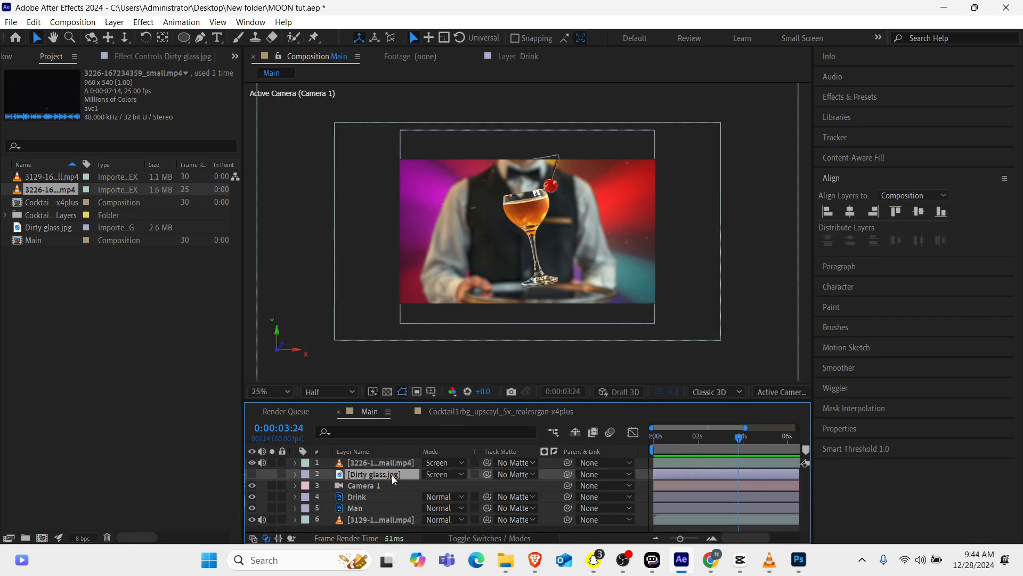
key(Delete)
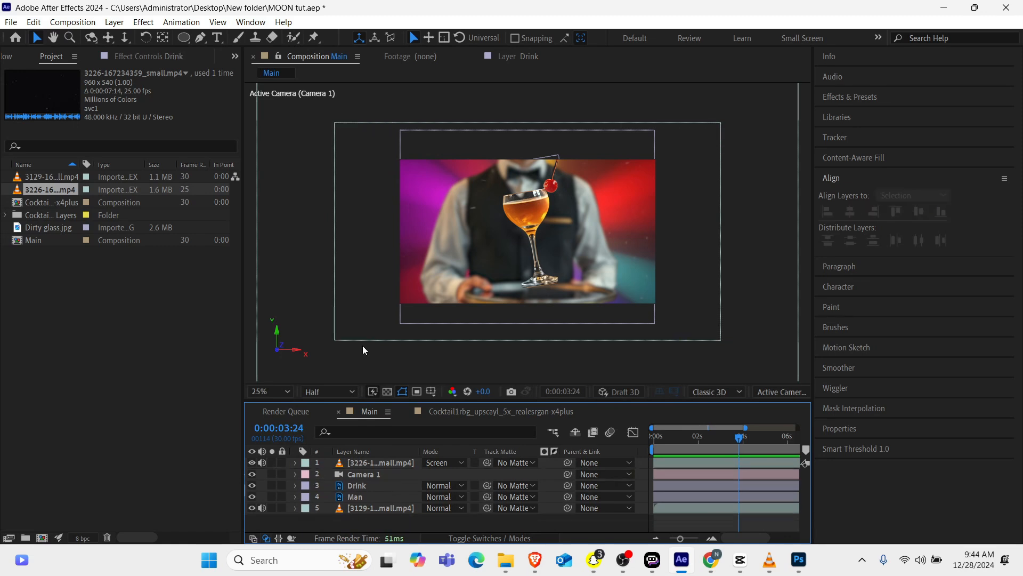